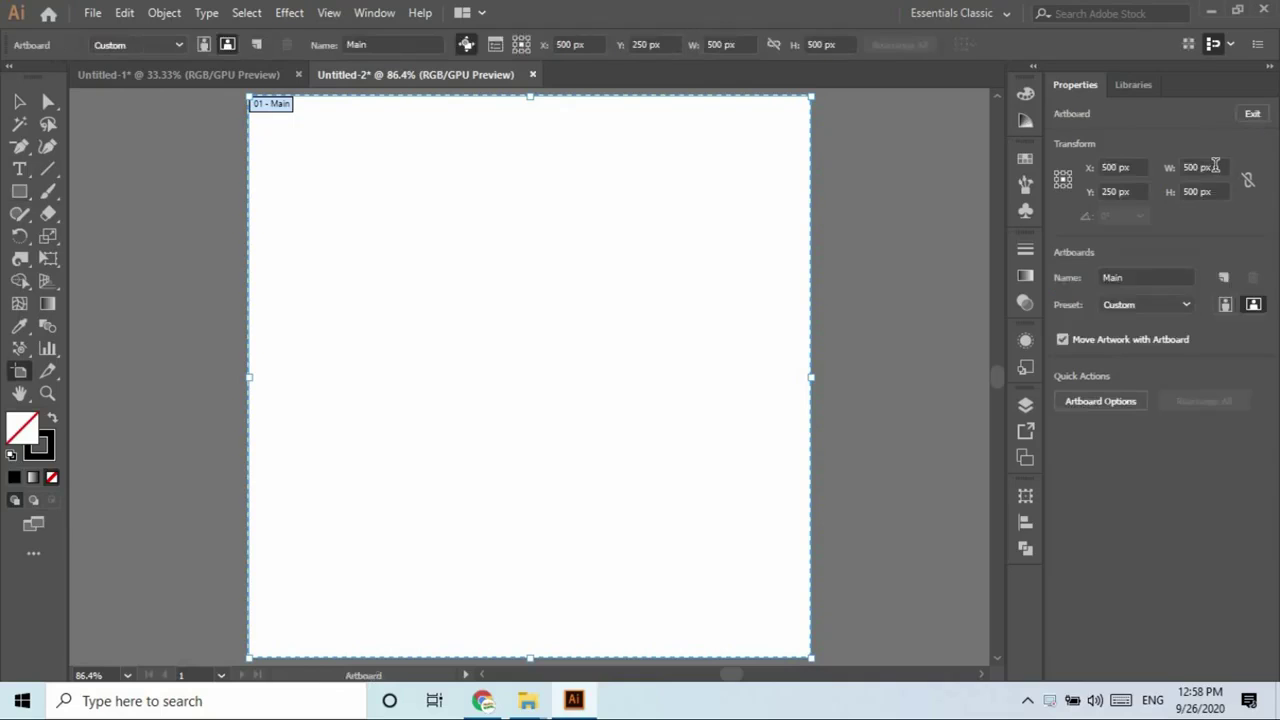
Set the Main artboard's width and height to 500 px each.
left_click(1215, 167)
left_click(1203, 192)
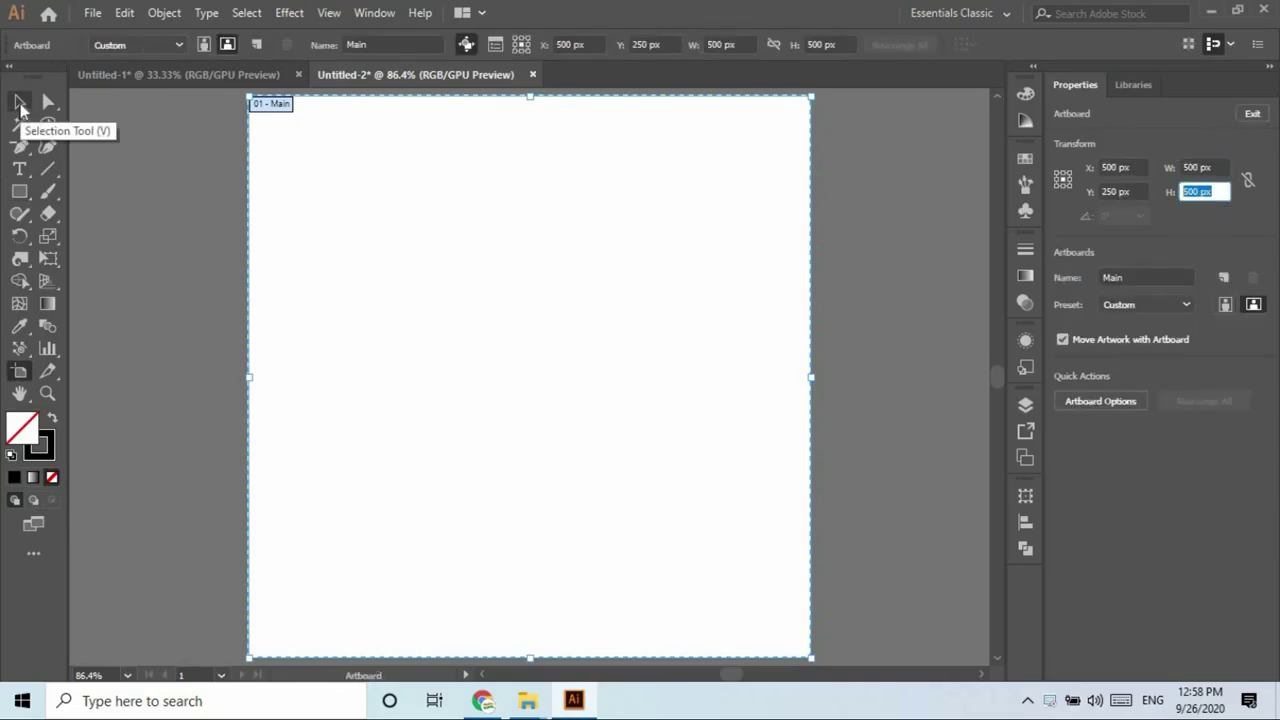
Create a 500 × 500 px rectangle with the Rectangle tool.
left_click(24, 194)
left_click(360, 216)
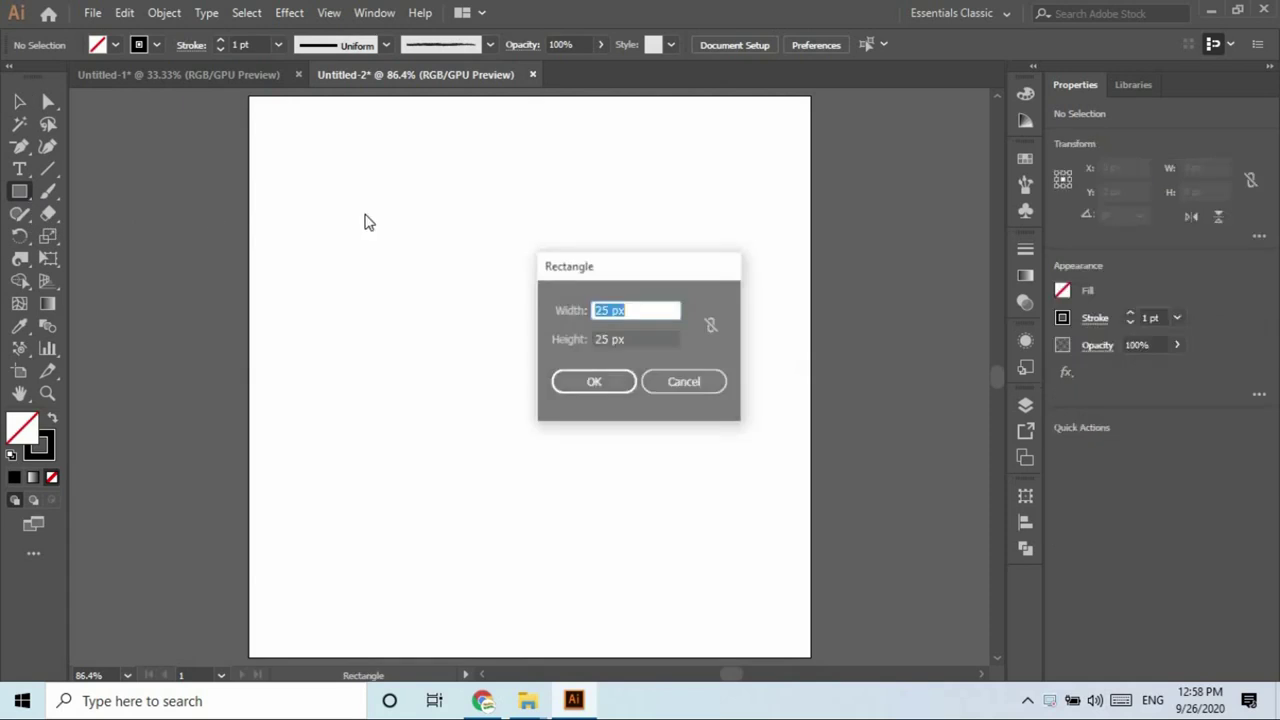
type("500")
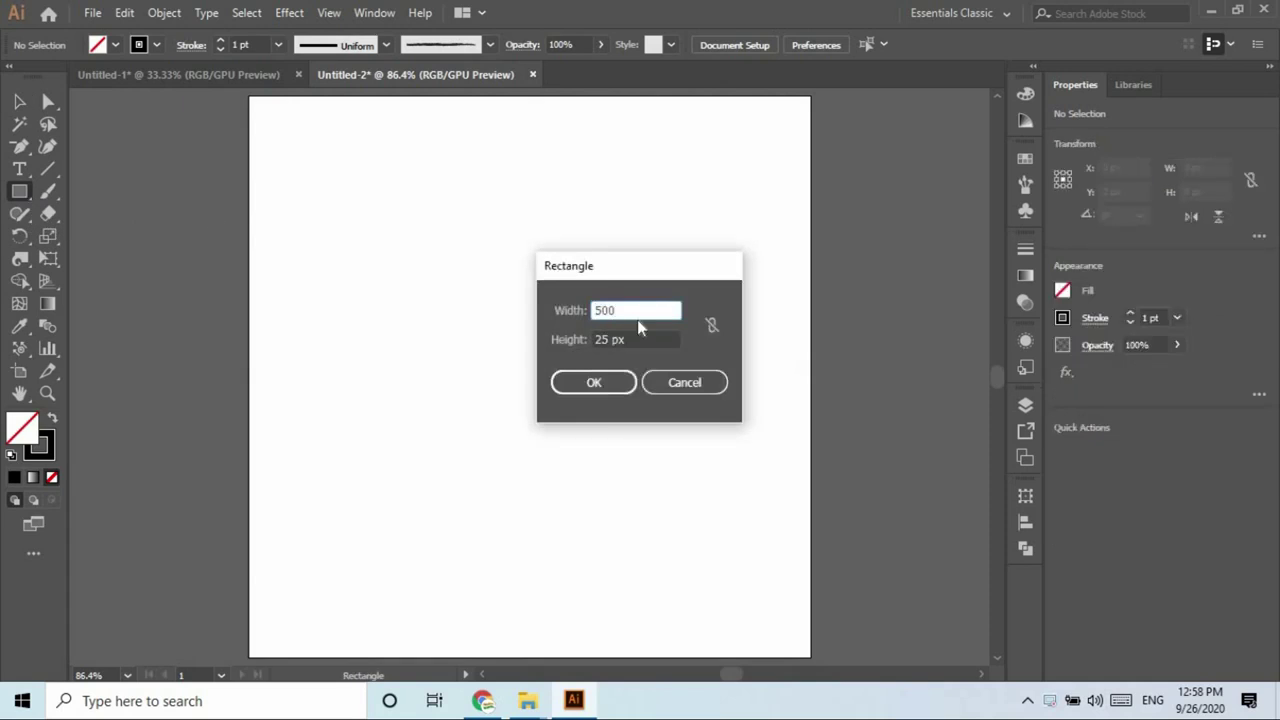
key("Tab")
type("5")
key("Tab")
key("Return")
Make the rectangle black with no stroke, align it centre and top, and lock it.
key("v")
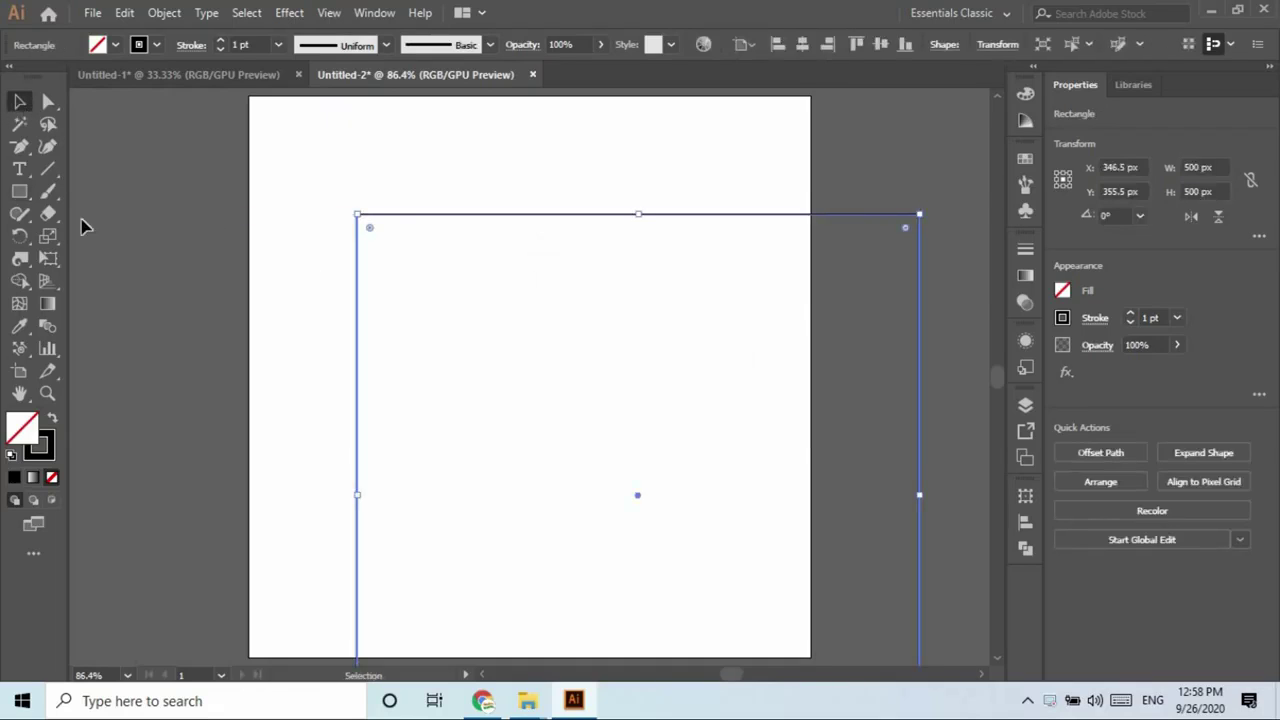
left_click(53, 421)
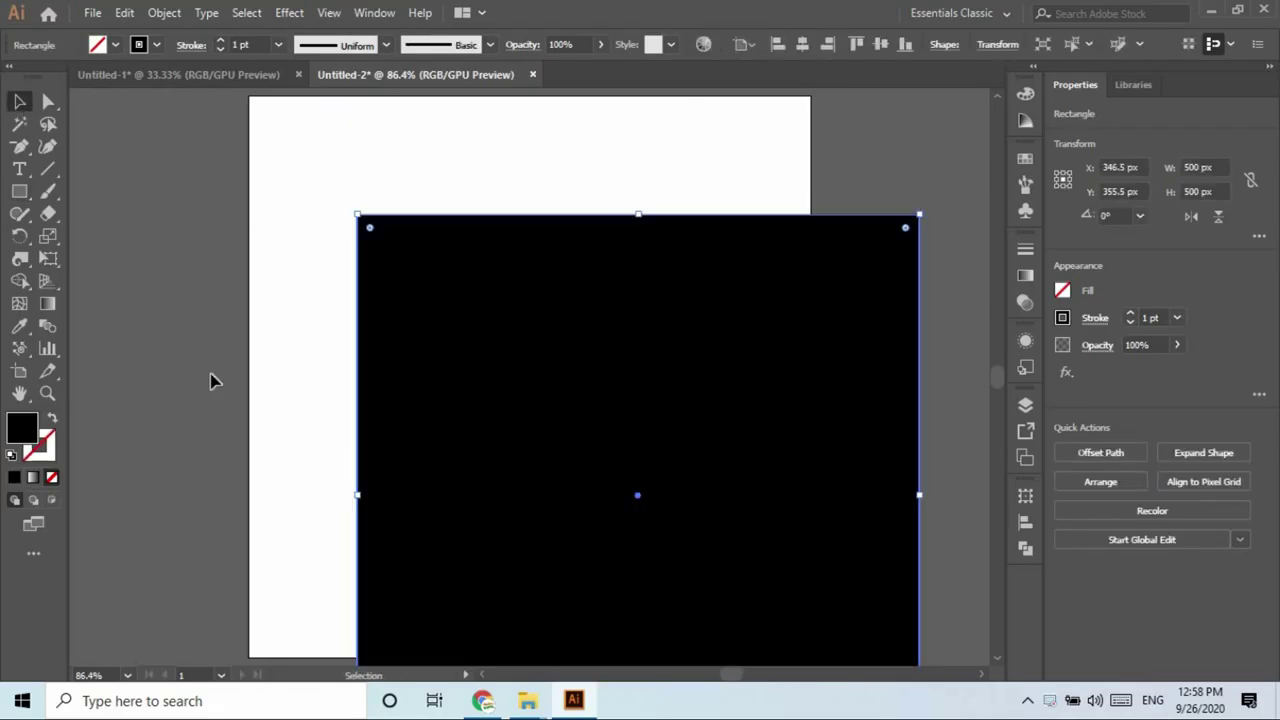
left_click(802, 44)
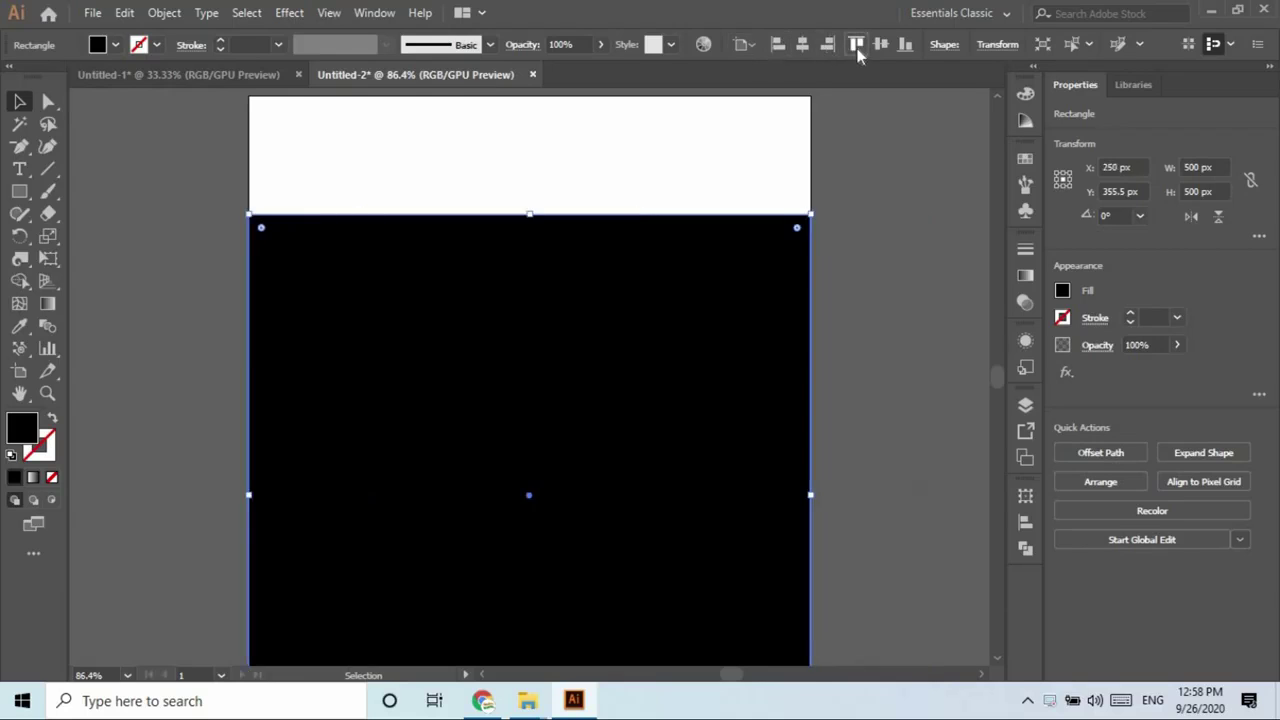
left_click(857, 44)
left_click(880, 254)
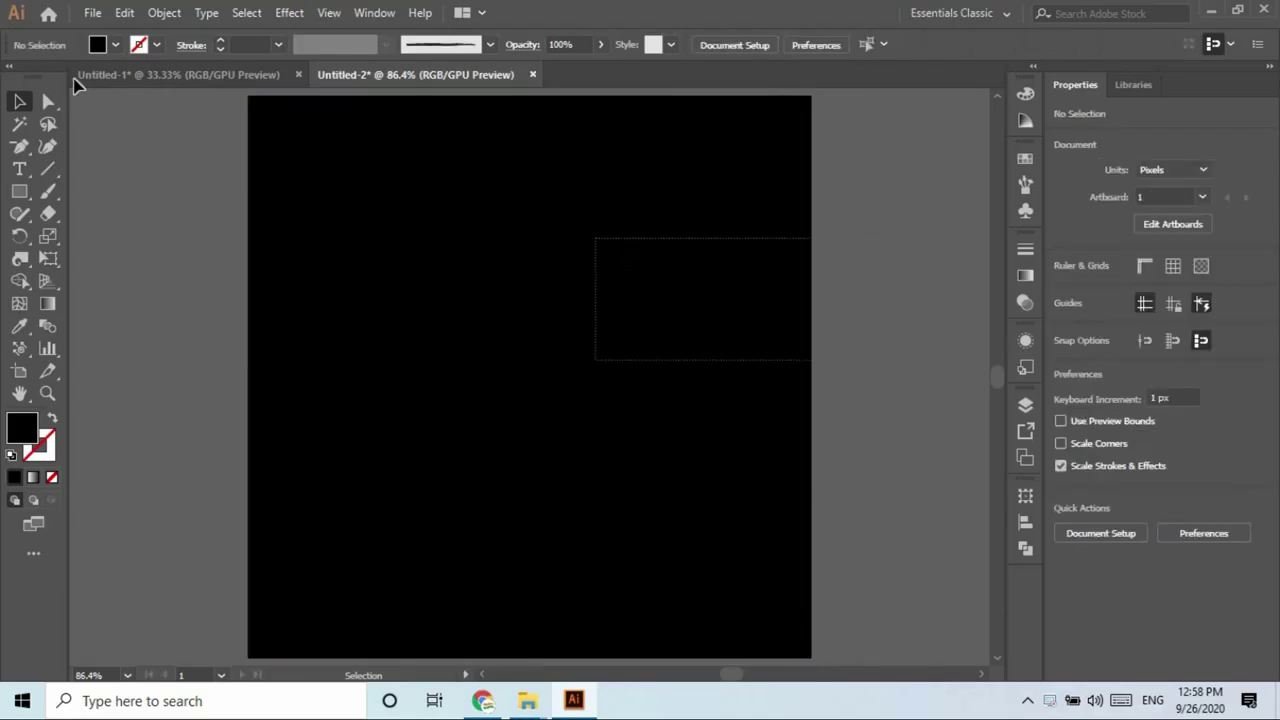
key("ctrl+a")
left_click(164, 12)
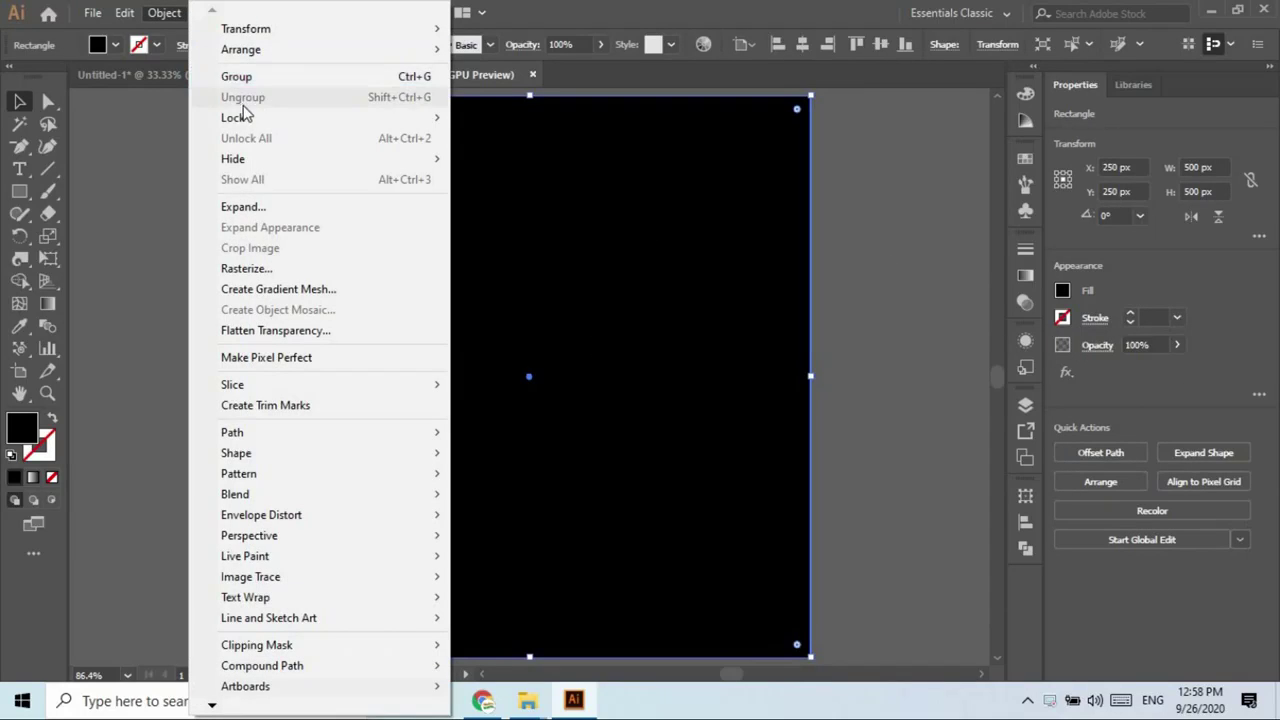
left_click(520, 118)
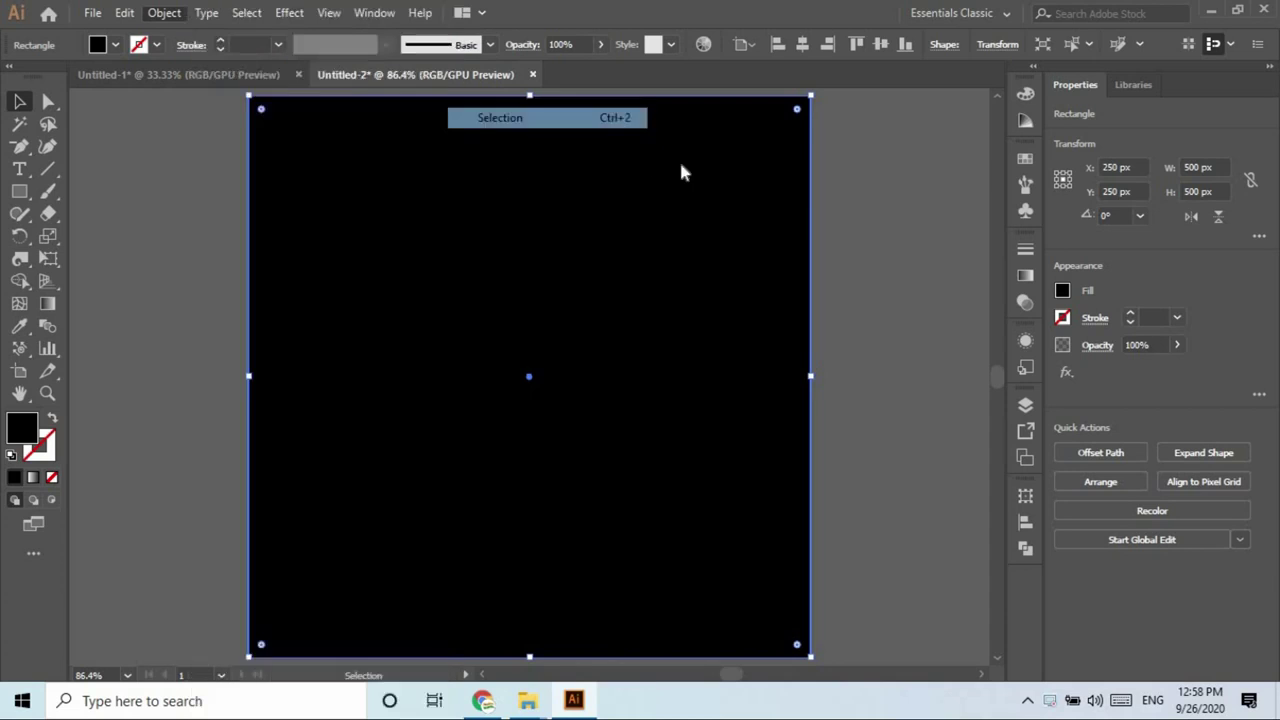
left_click(30, 193)
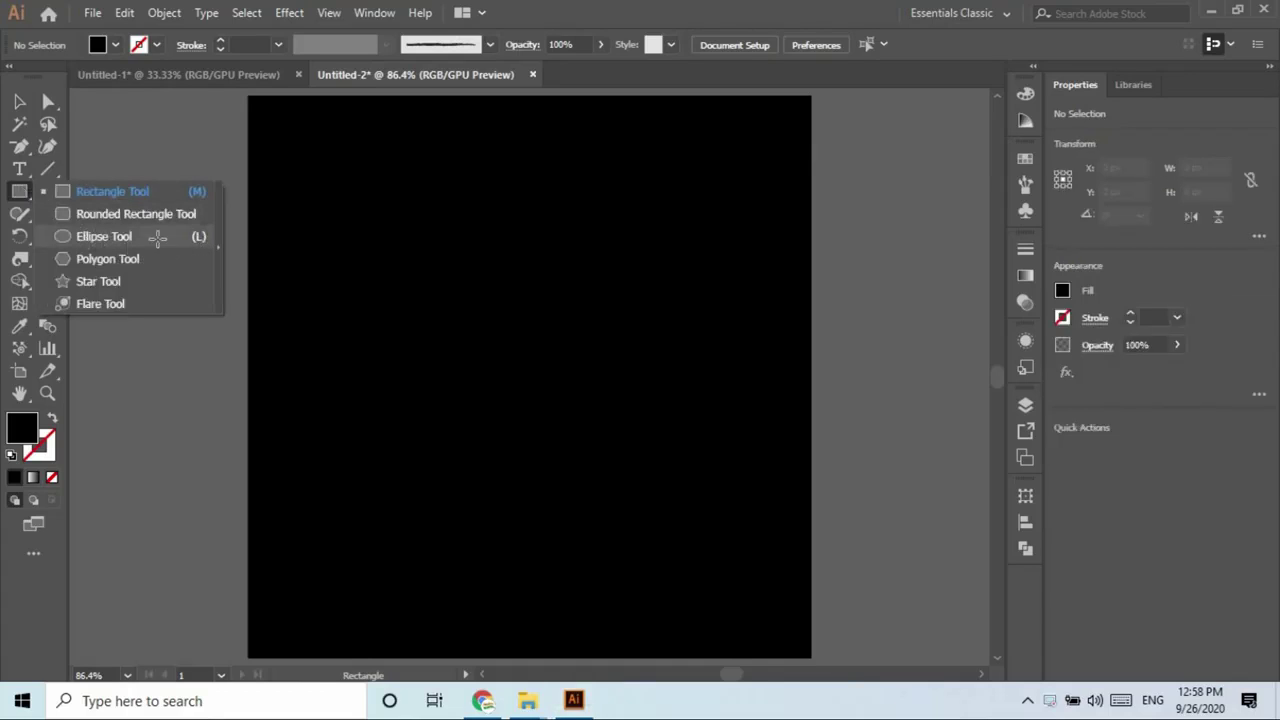
Draw a large circle in the artboard's upper left with the Ellipse tool.
left_click(157, 237)
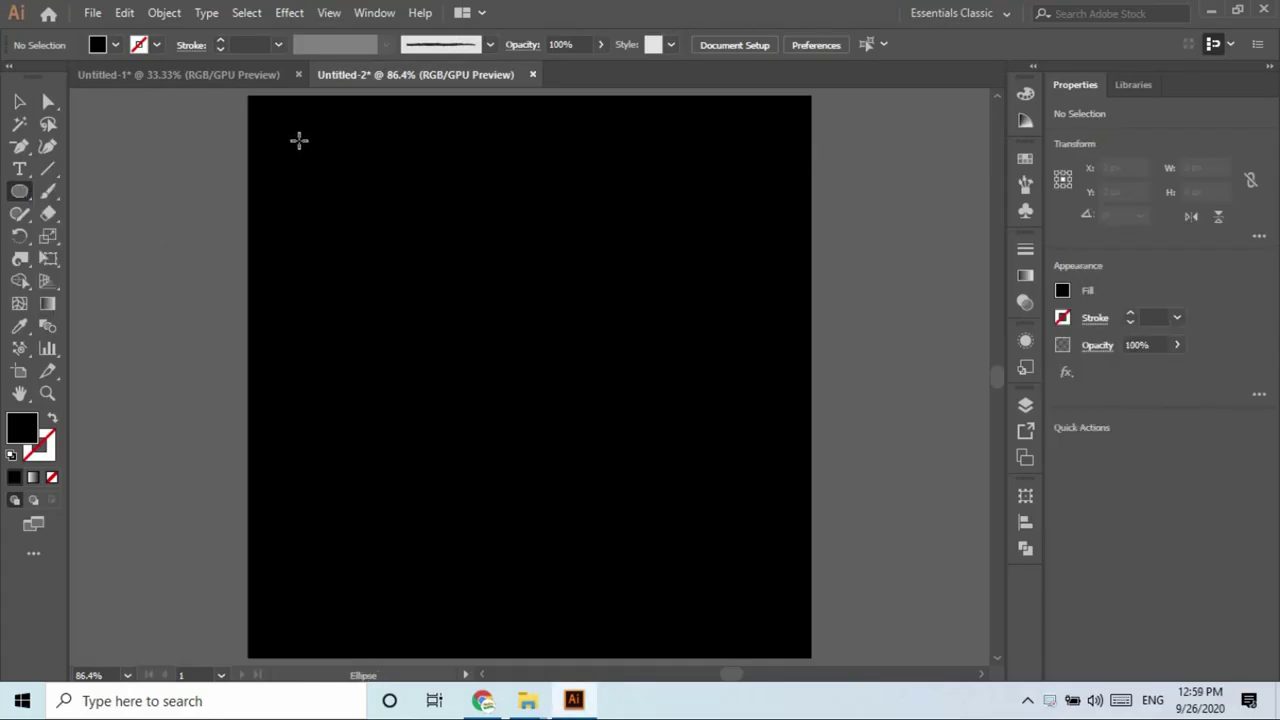
left_click_drag(285, 123, 310, 149)
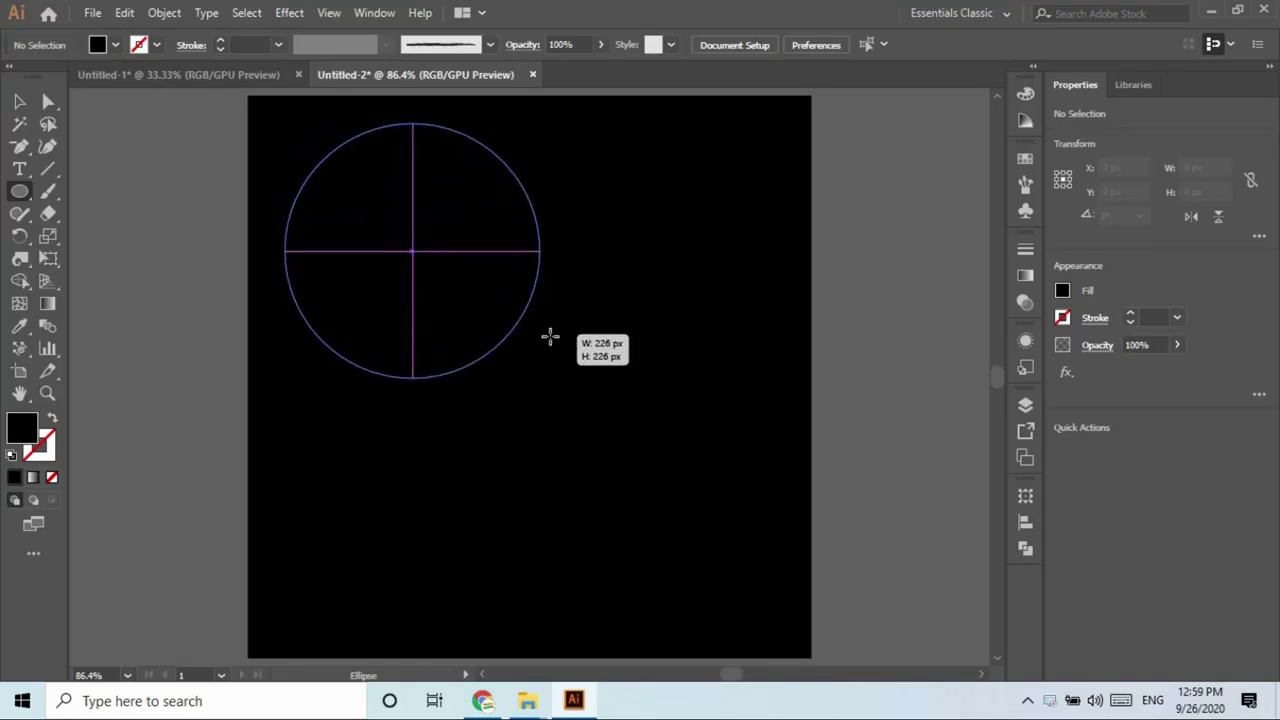
left_click_drag(395, 226, 551, 388)
left_click(19, 101)
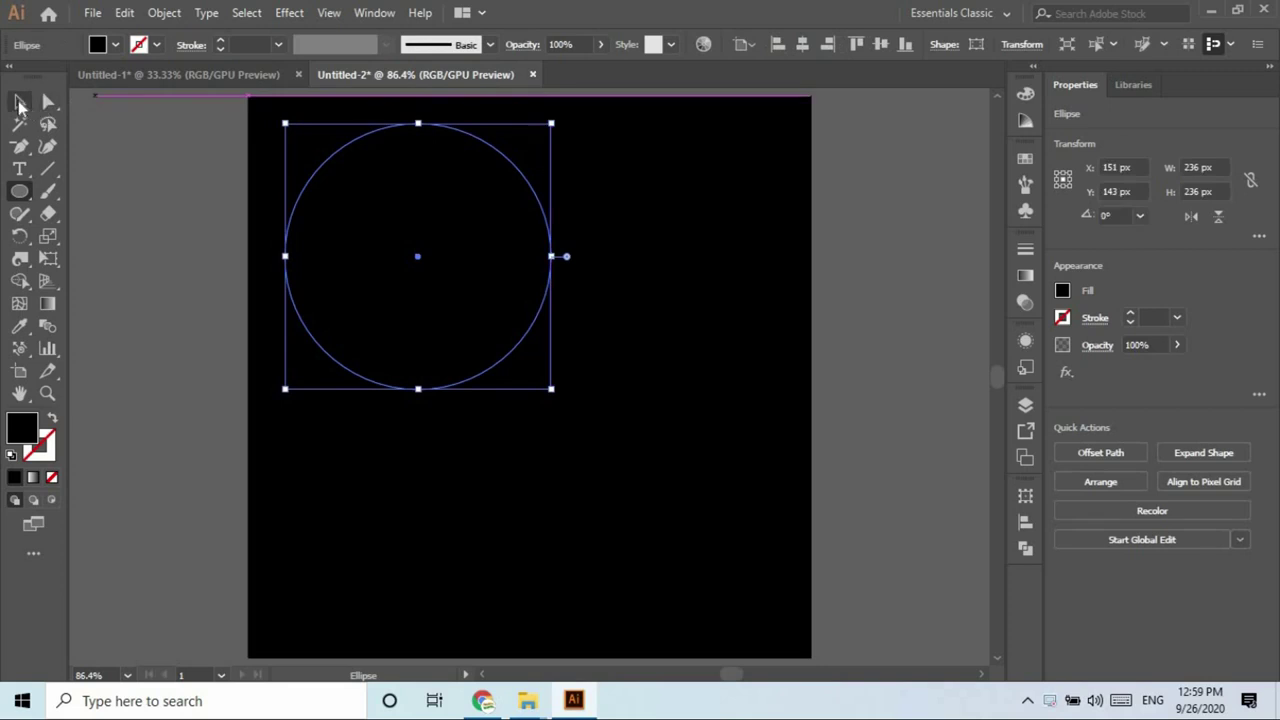
left_click(347, 170)
left_click(341, 160)
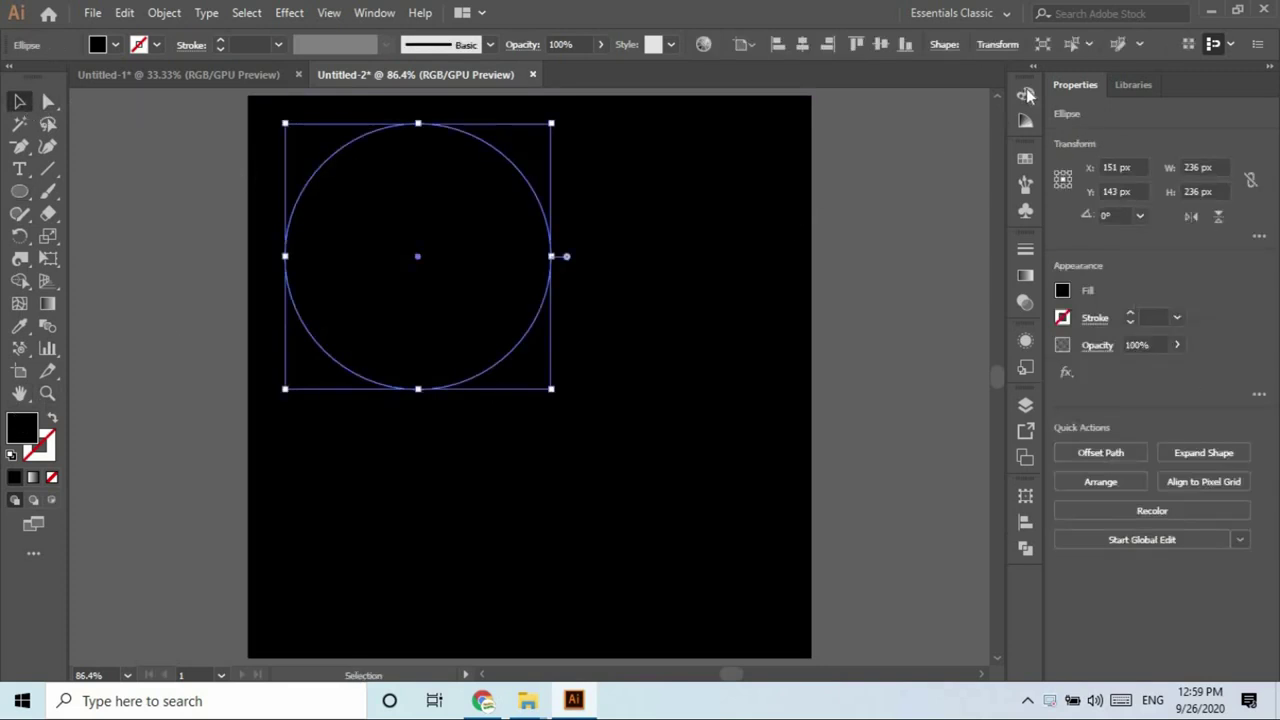
Color the circle 0091BF, then swap so it has a teal 1 pt outline and no fill.
left_click(1025, 94)
left_click(817, 114)
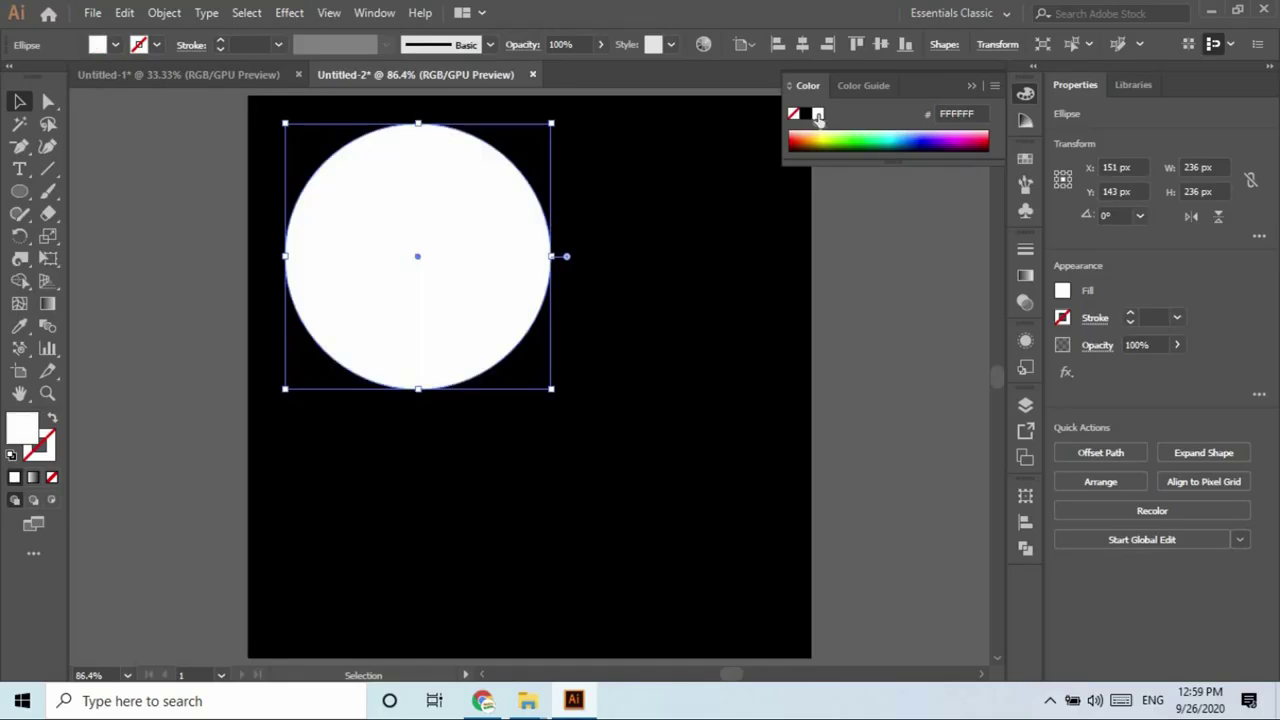
left_click_drag(916, 138, 956, 130)
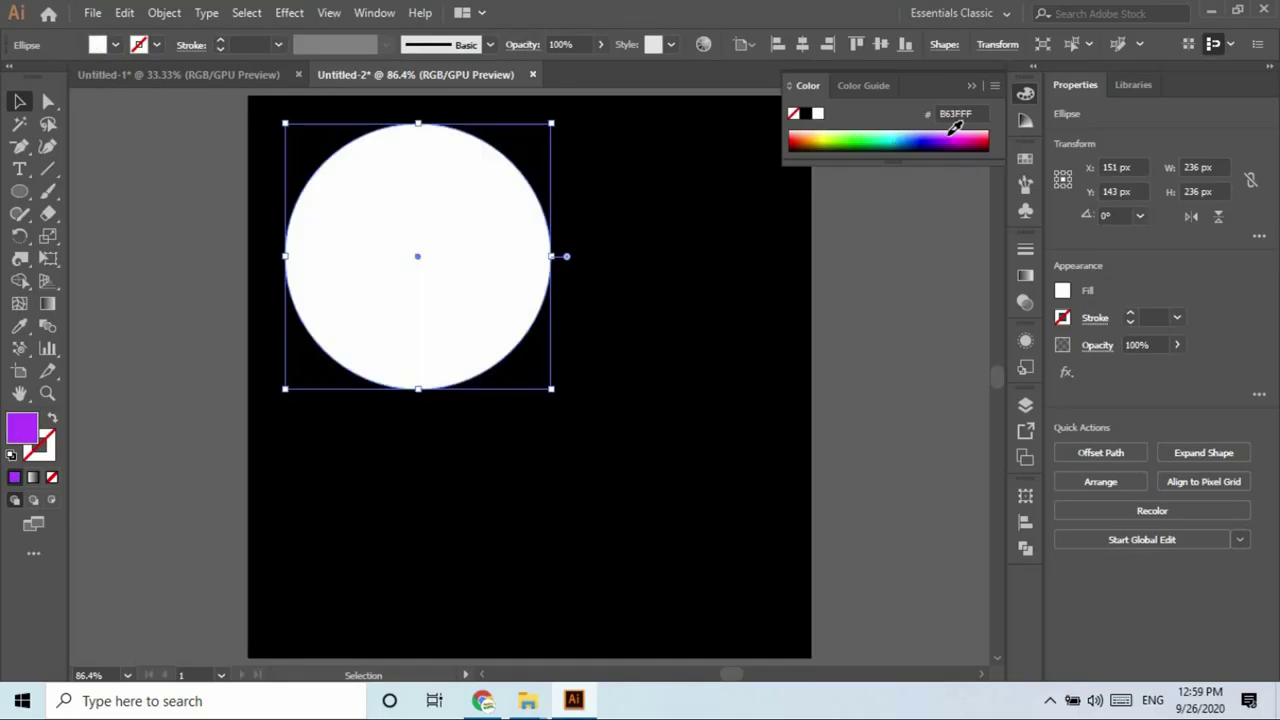
mouse_move(965, 131)
left_mouse_down()
mouse_move(975, 137)
mouse_move(903, 135)
left_mouse_up()
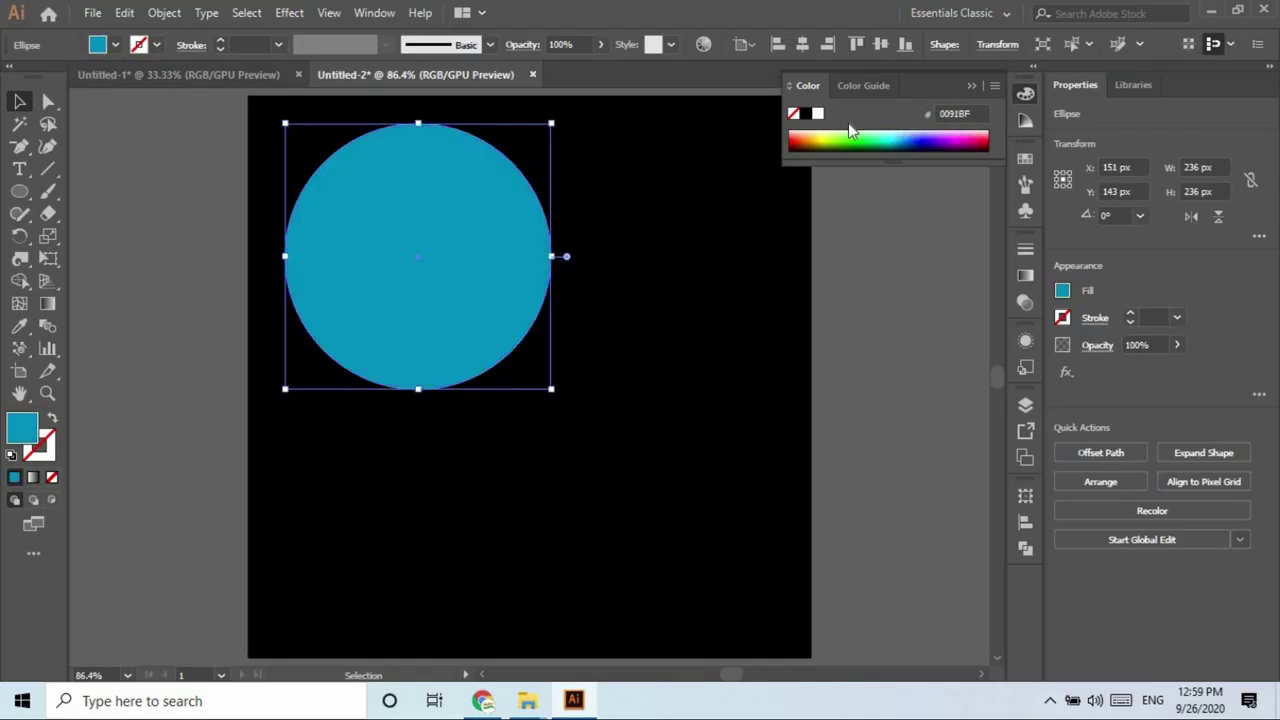
left_click(52, 418)
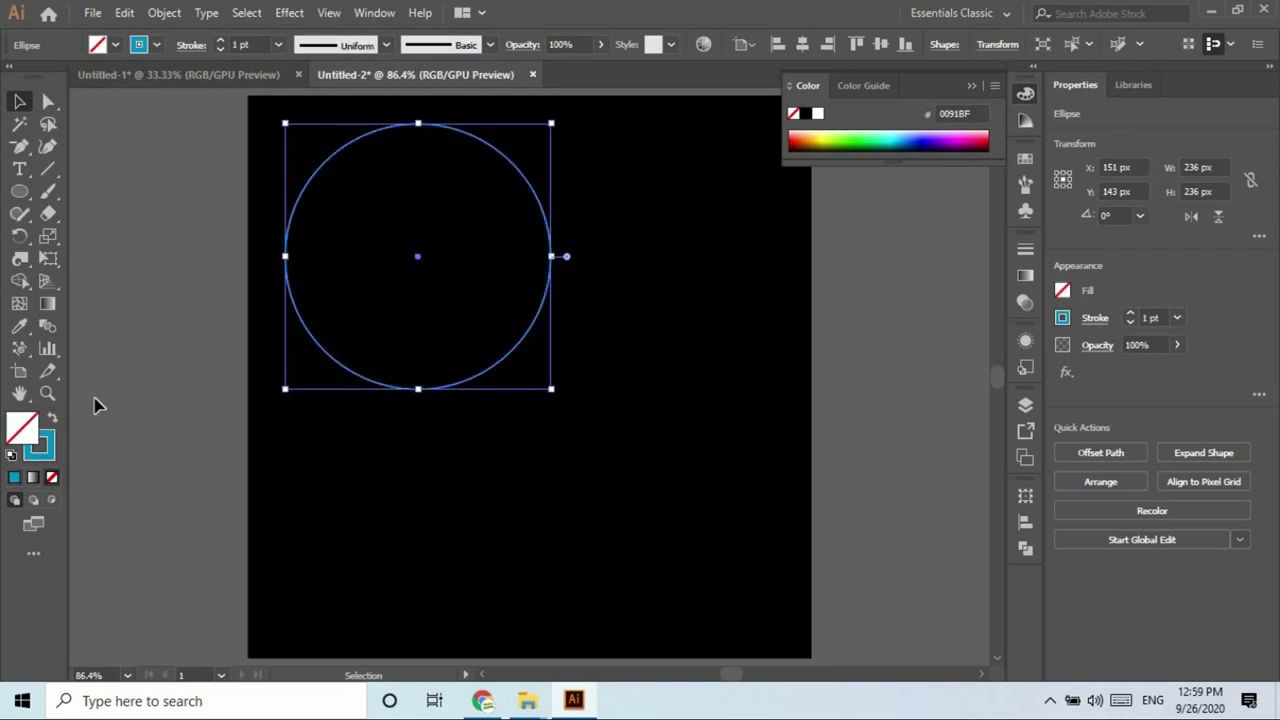
left_click(350, 183)
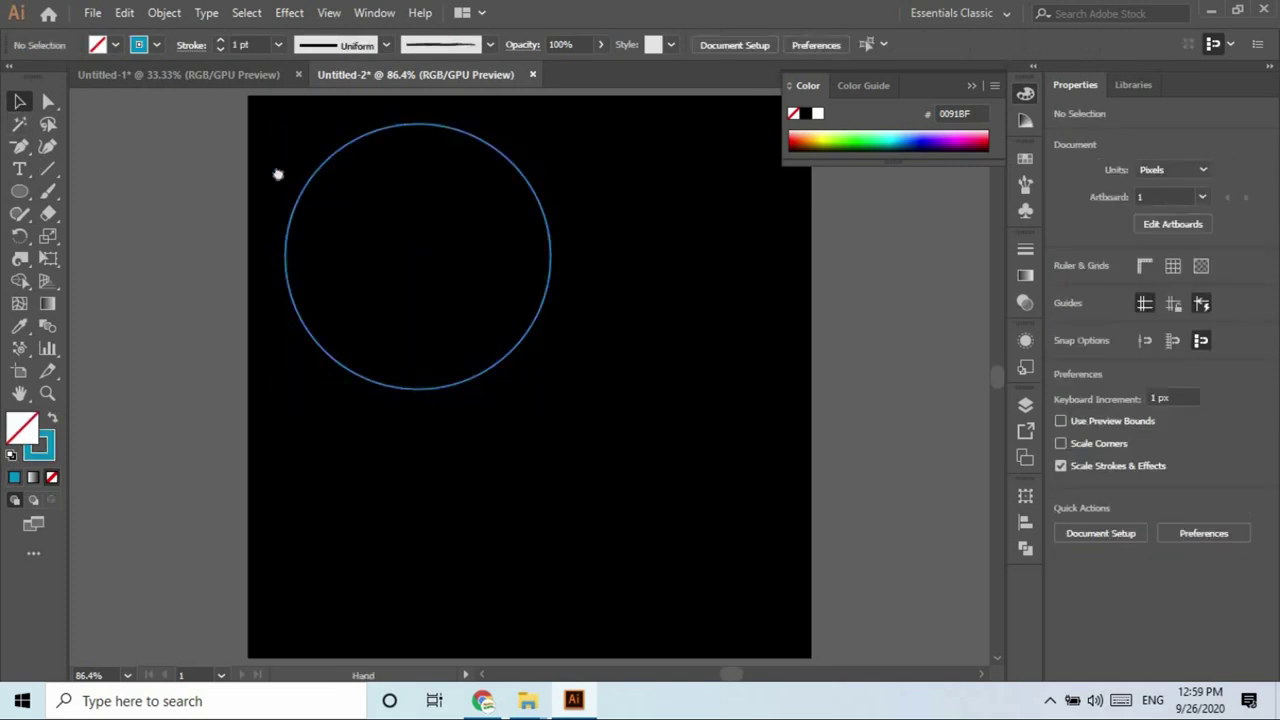
Alt-drag a copy of the circle rightward and repeat with Ctrl+D into a row.
scroll(277, 171, "right", 5)
left_click_drag(307, 131, 570, 147)
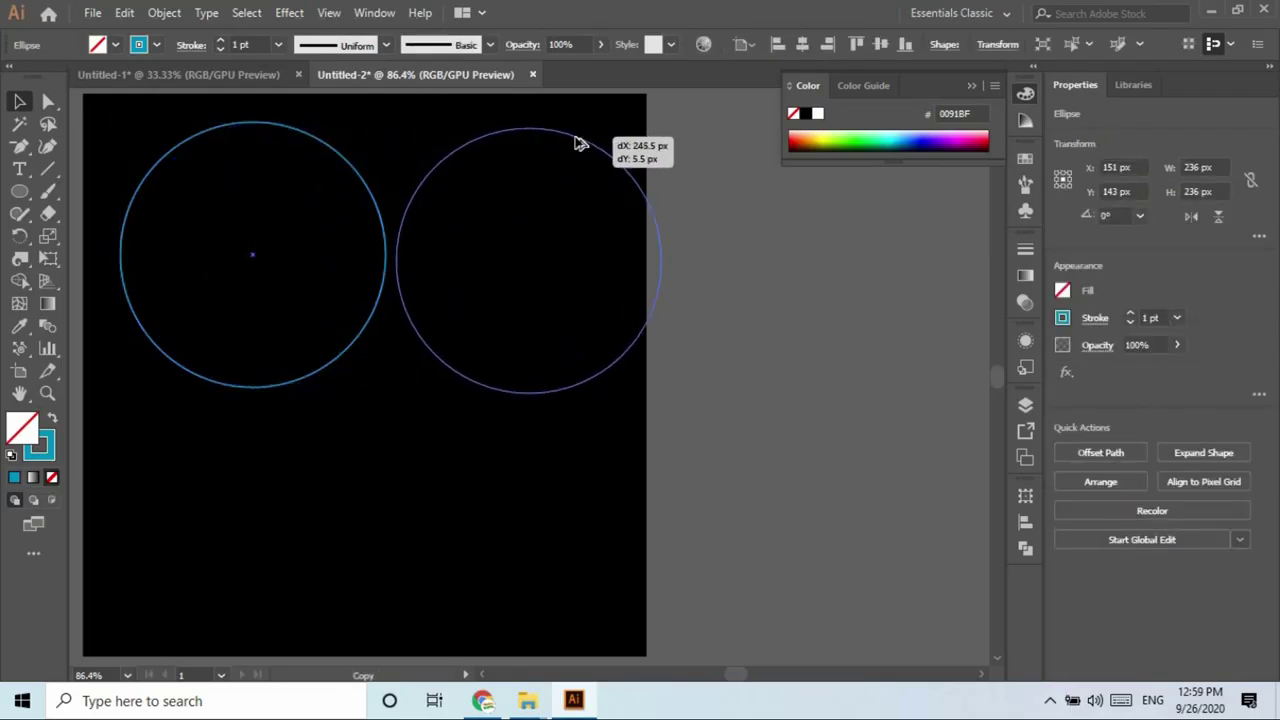
left_click(754, 249)
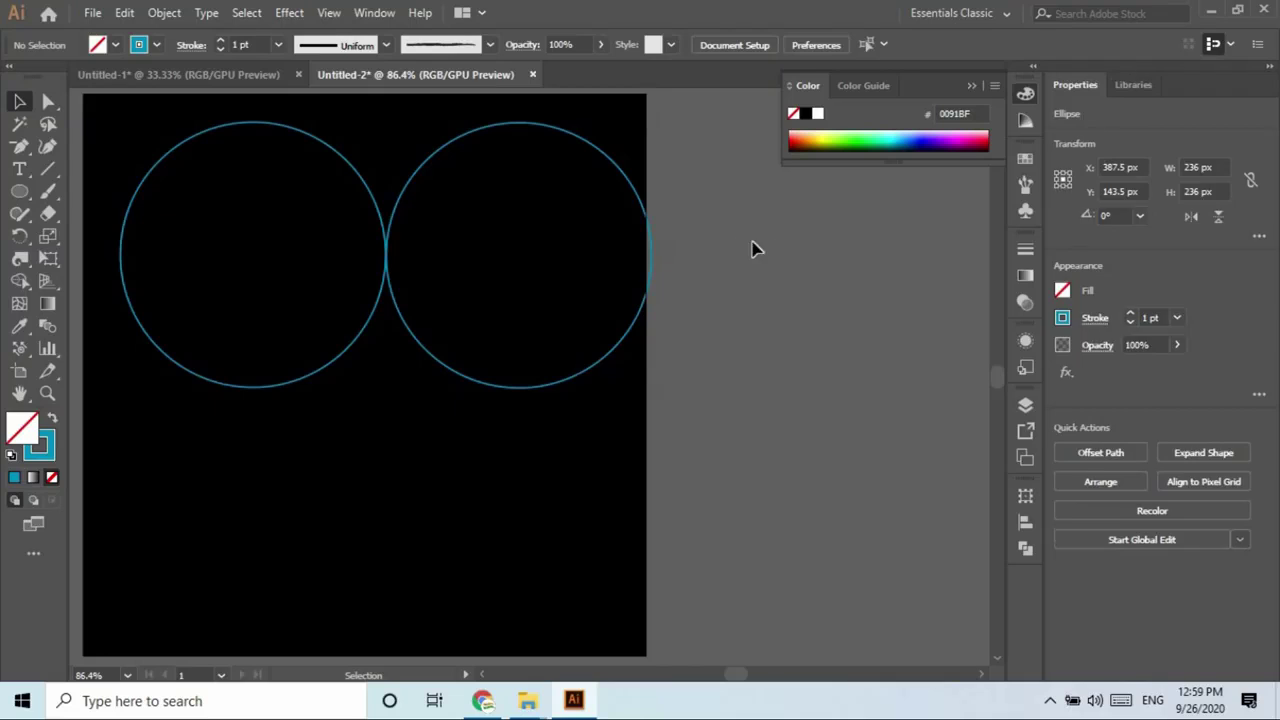
left_click(588, 151)
key("ctrl+d")
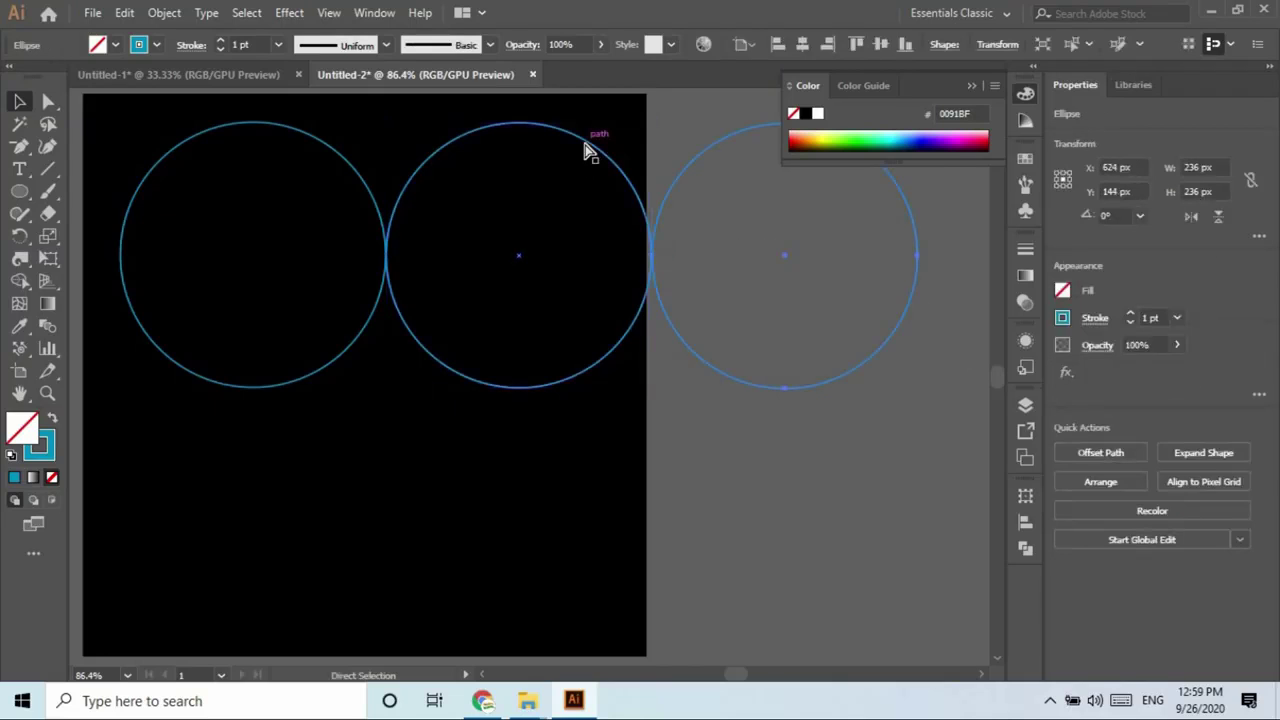
key("ctrl+d")
key("ctrl+d")
key("ctrl+minus")
key("ctrl+minus")
key("ctrl+minus")
key("ctrl+minus")
key("ctrl+minus")
key("ctrl+minus")
key("ctrl+d")
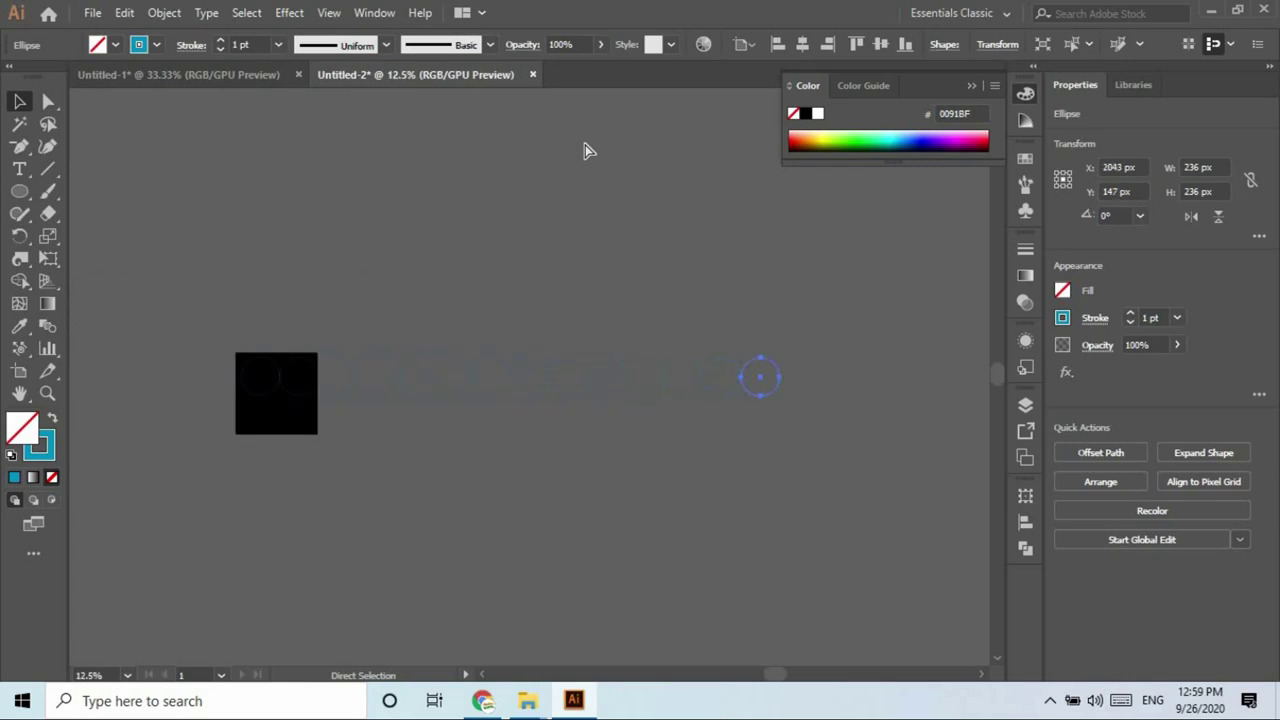
key("ctrl+d")
key("ctrl+d")
key("ctrl+d")
key("ctrl+d")
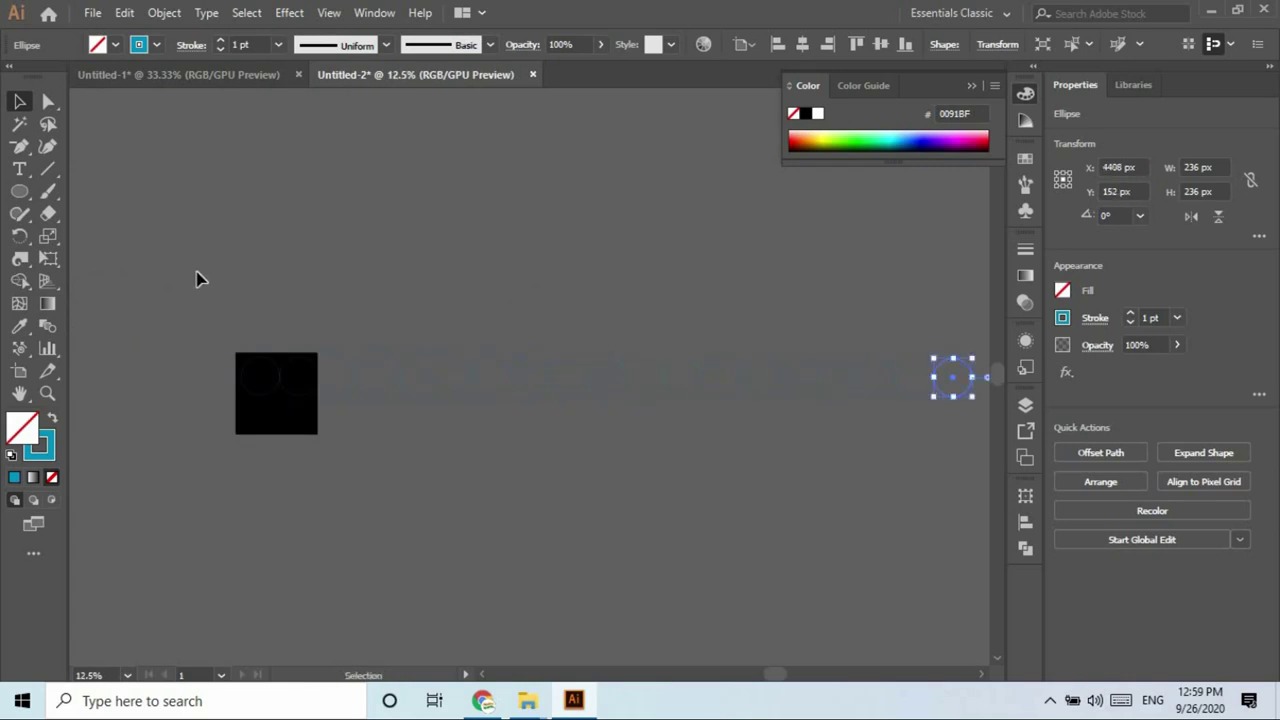
Select all the circles and scale the row down to a 413 × 22.5 px strip.
scroll(1002, 435, "right", 1)
key("ctrl+a")
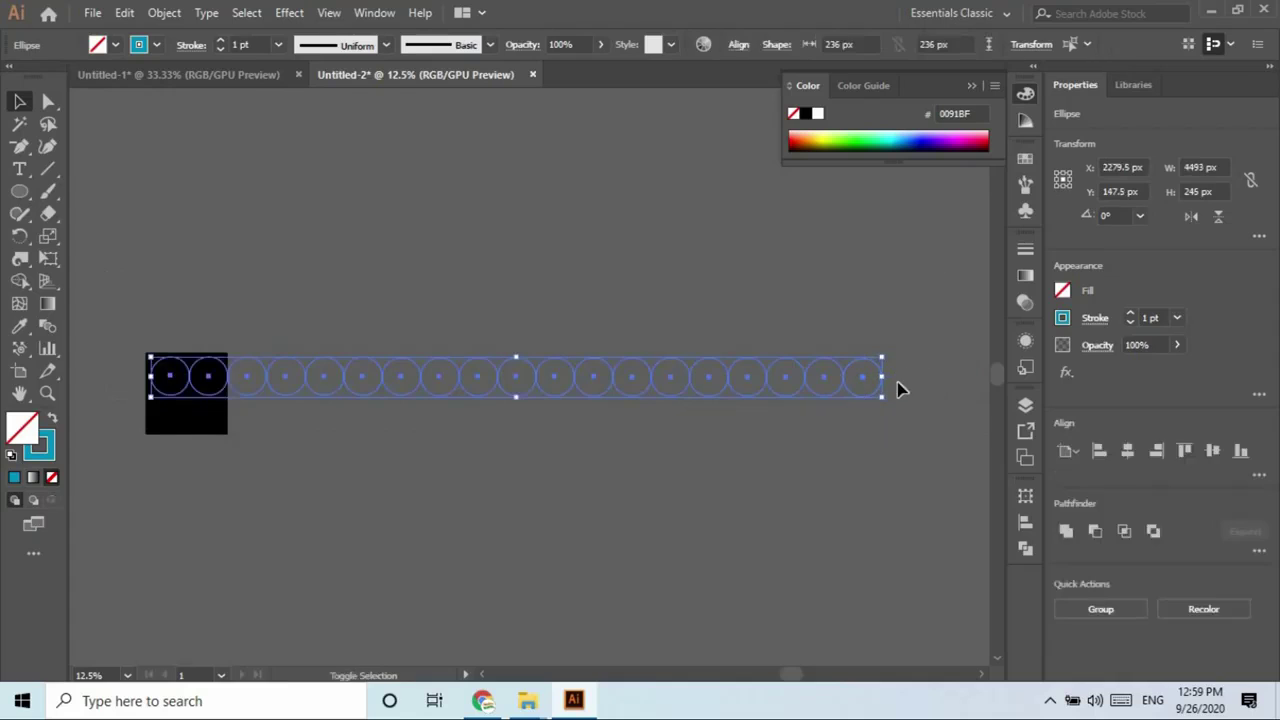
left_click_drag(881, 398, 220, 373)
key("ctrl")
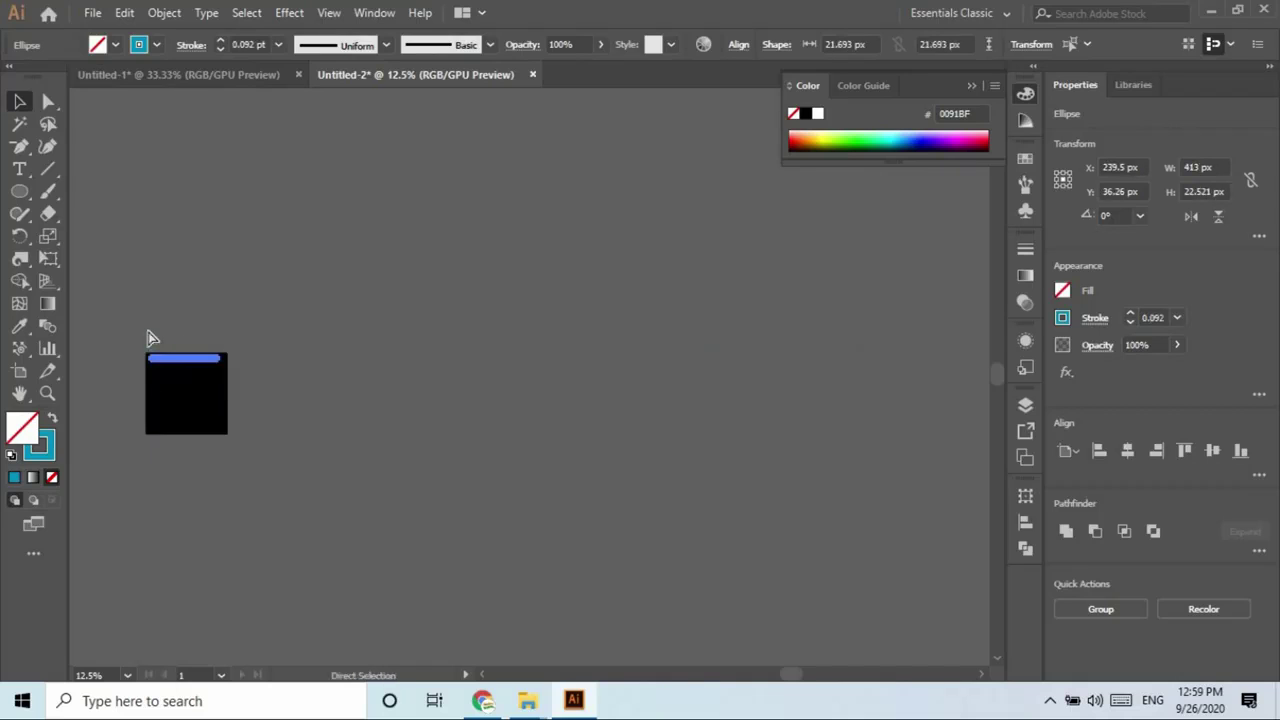
Stretch the circle row to 444 px wide and set its stroke to 1 pt.
key("ctrl+0")
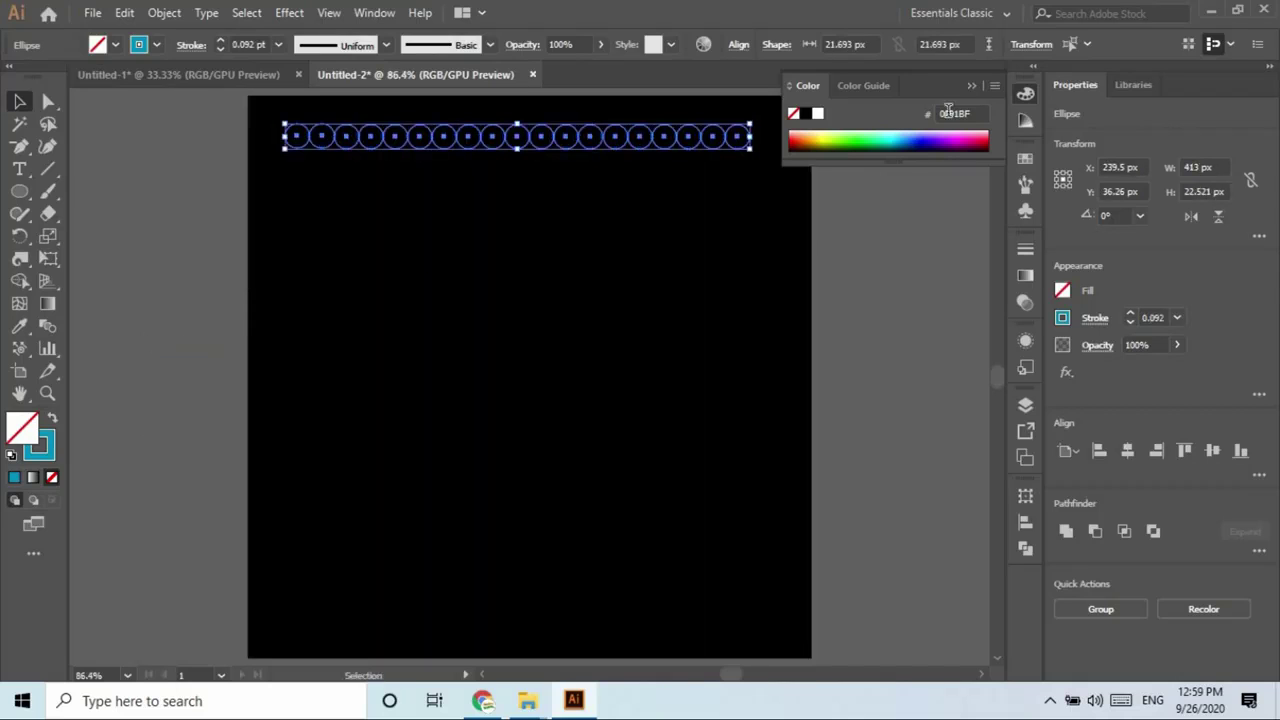
left_click(971, 88)
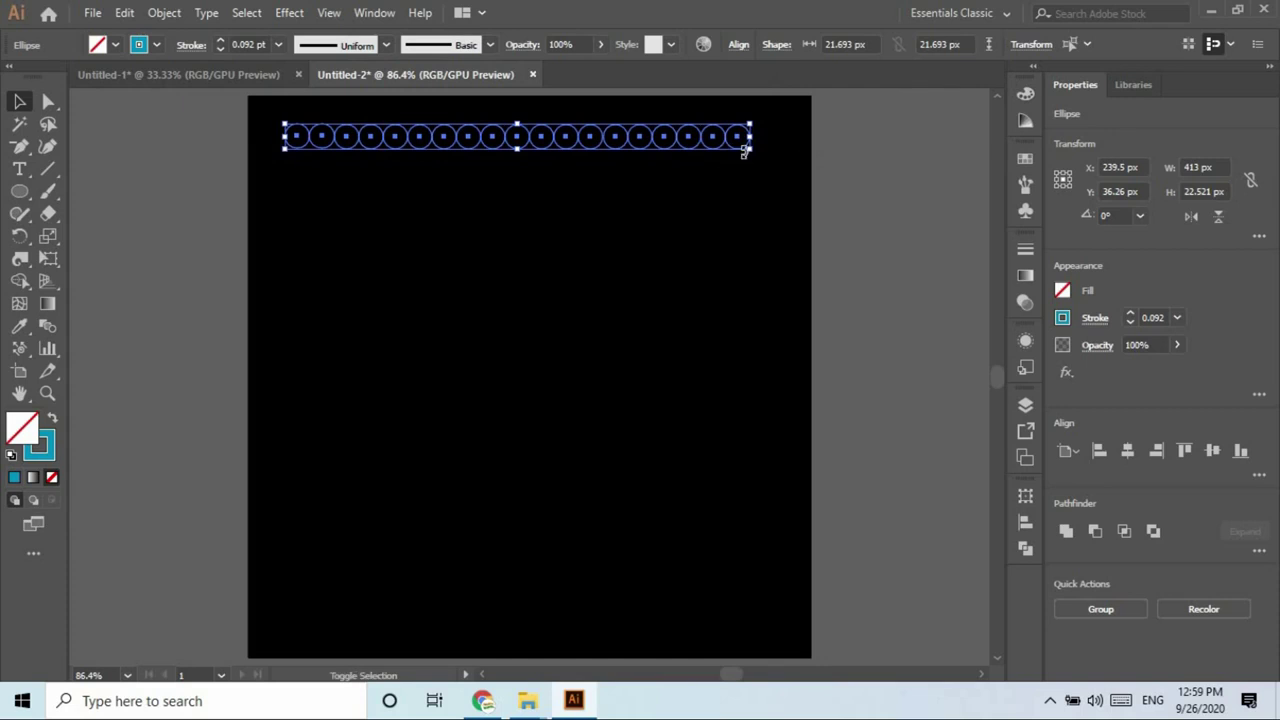
left_click_drag(750, 150, 786, 162)
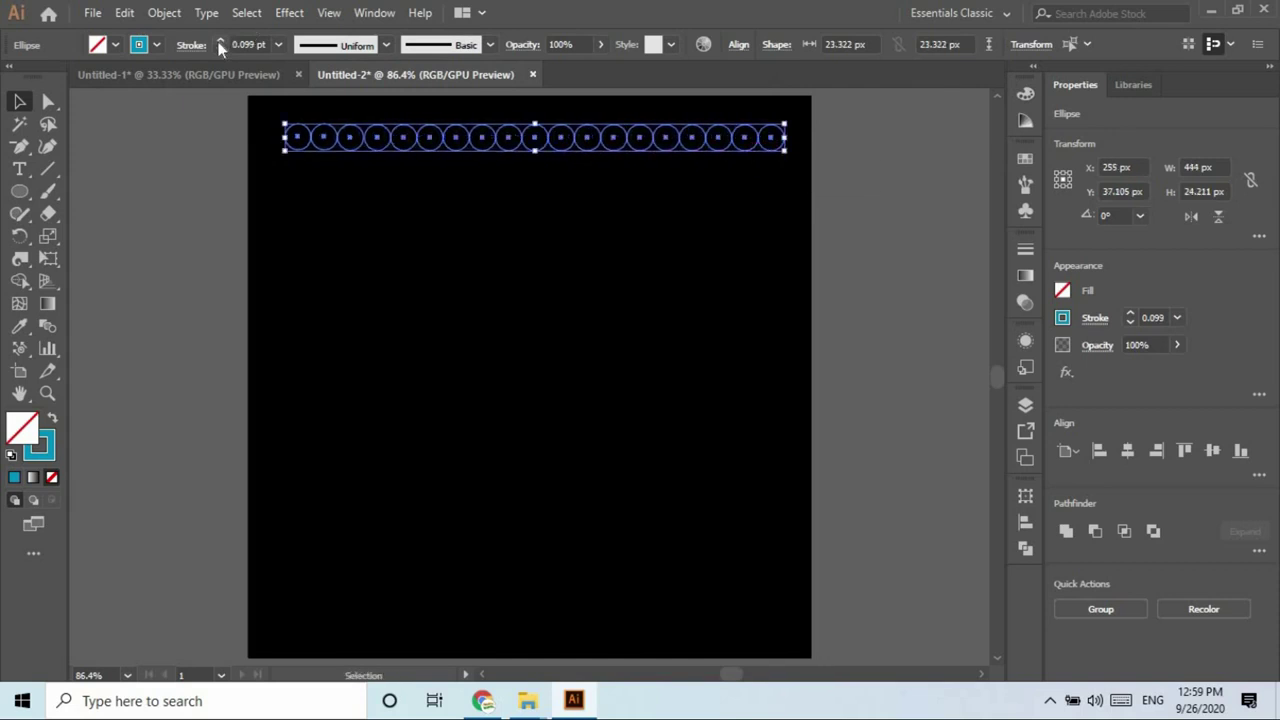
left_click(220, 41)
left_click(140, 150)
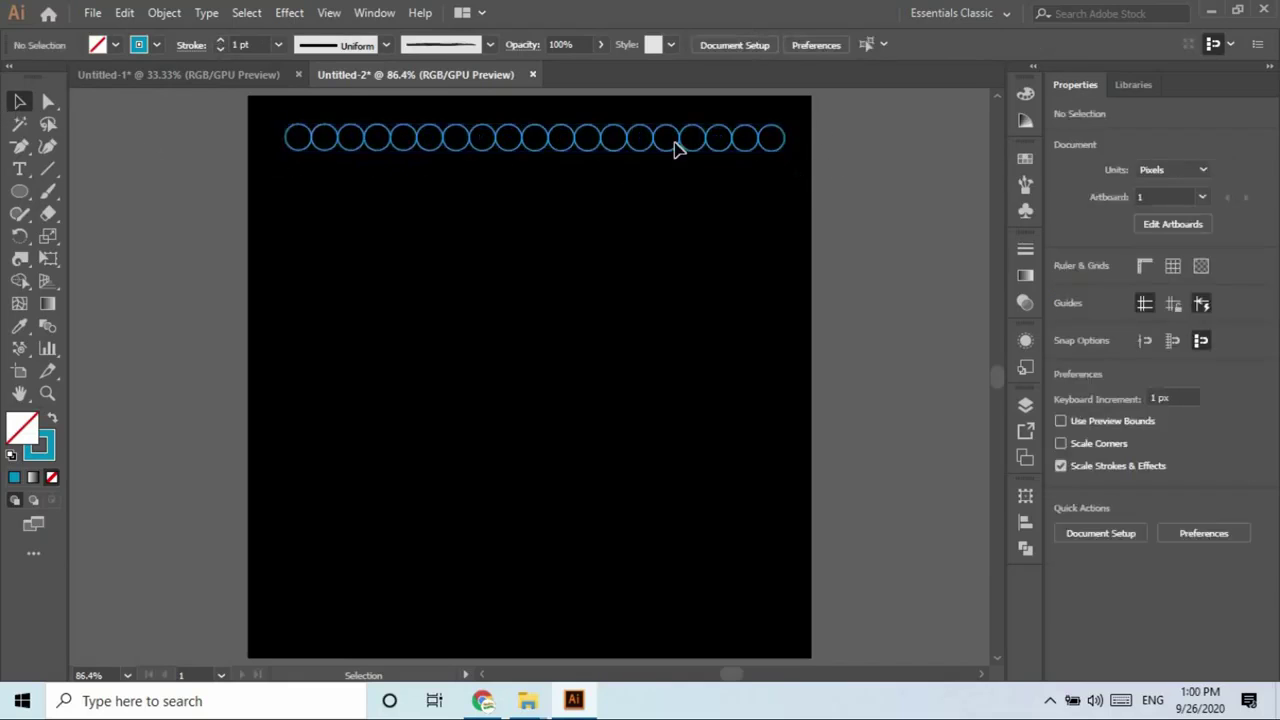
Ungroup the circles, then regroup them into a single object.
left_click_drag(744, 112, 220, 172)
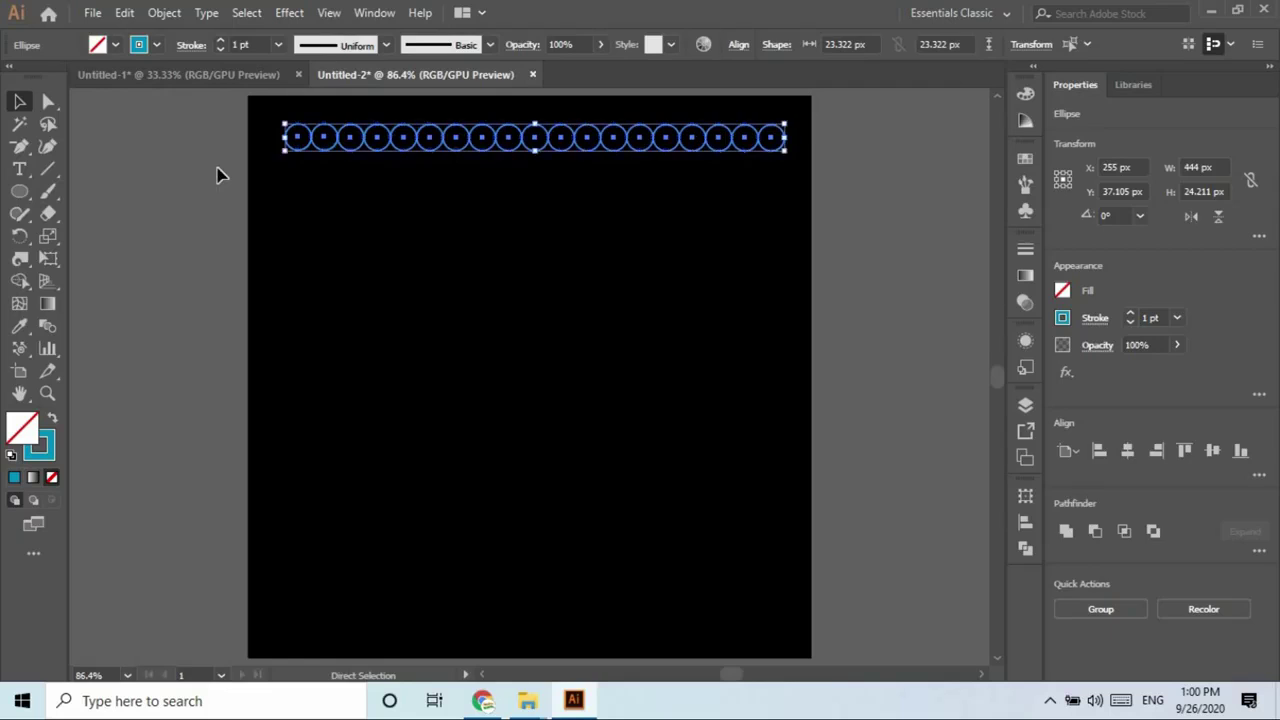
left_click_drag(234, 120, 870, 215)
left_click(168, 14)
left_click(242, 97)
left_click(164, 13)
left_click(256, 77)
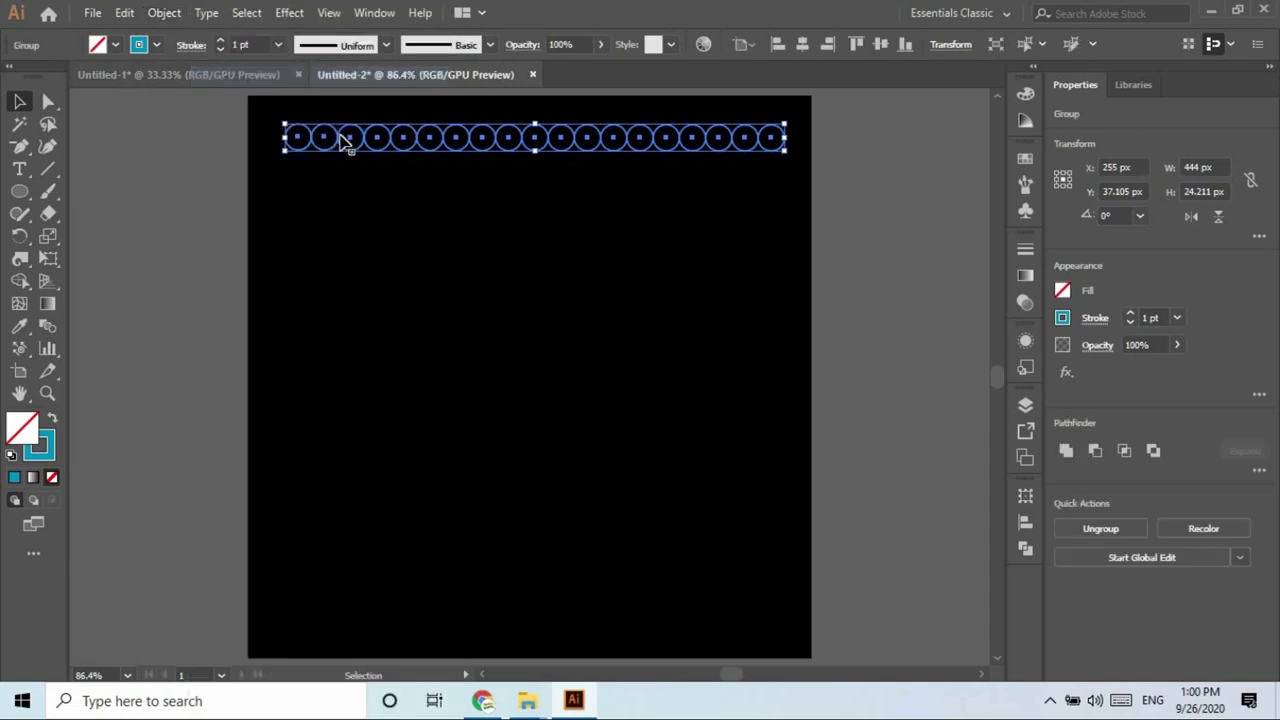
left_click(196, 150)
mouse_move(226, 114)
left_mouse_down()
mouse_move(369, 178)
mouse_move(671, 271)
left_mouse_up()
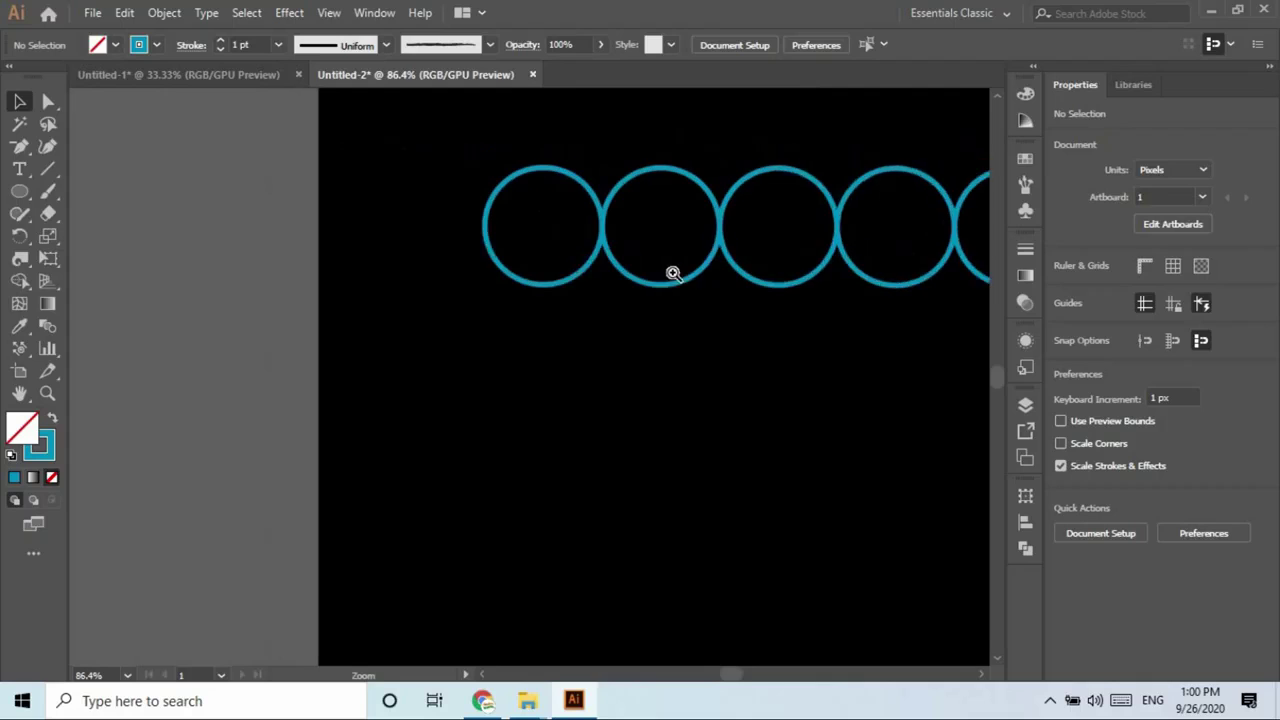
left_click_drag(753, 268, 545, 320)
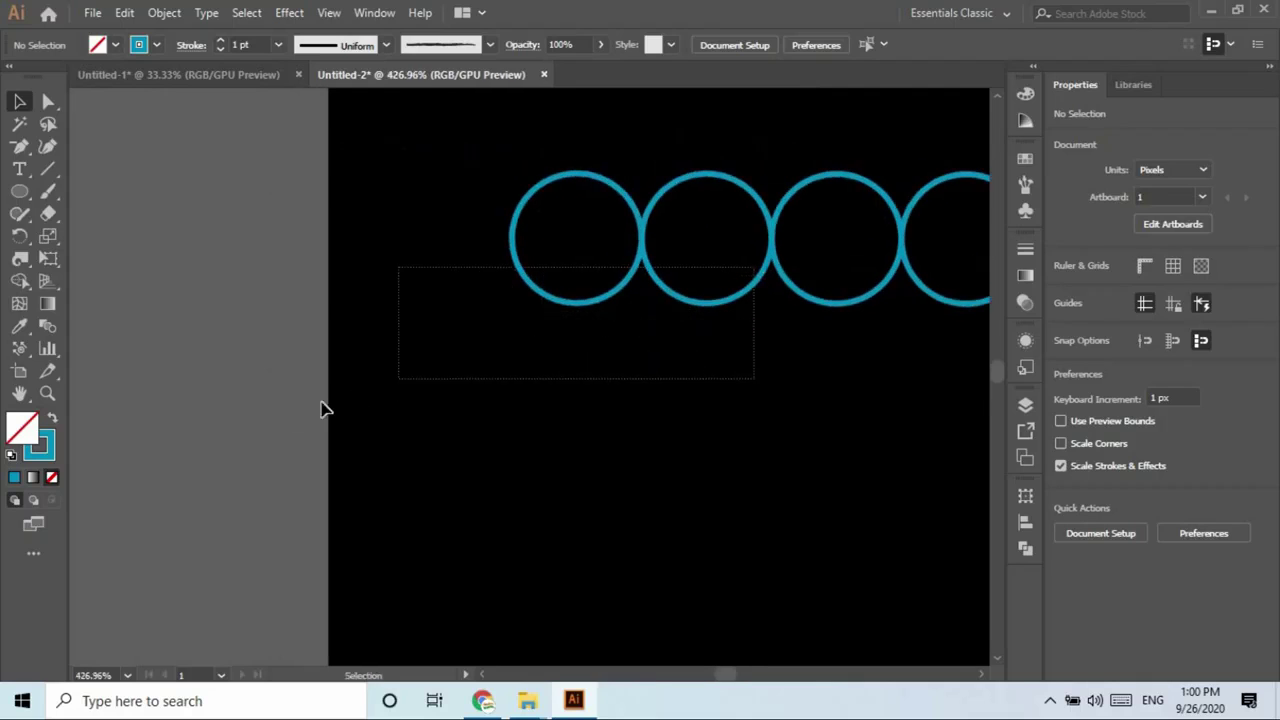
Try an offset copy of the circle row below, then undo it.
left_click_drag(490, 347, 214, 540)
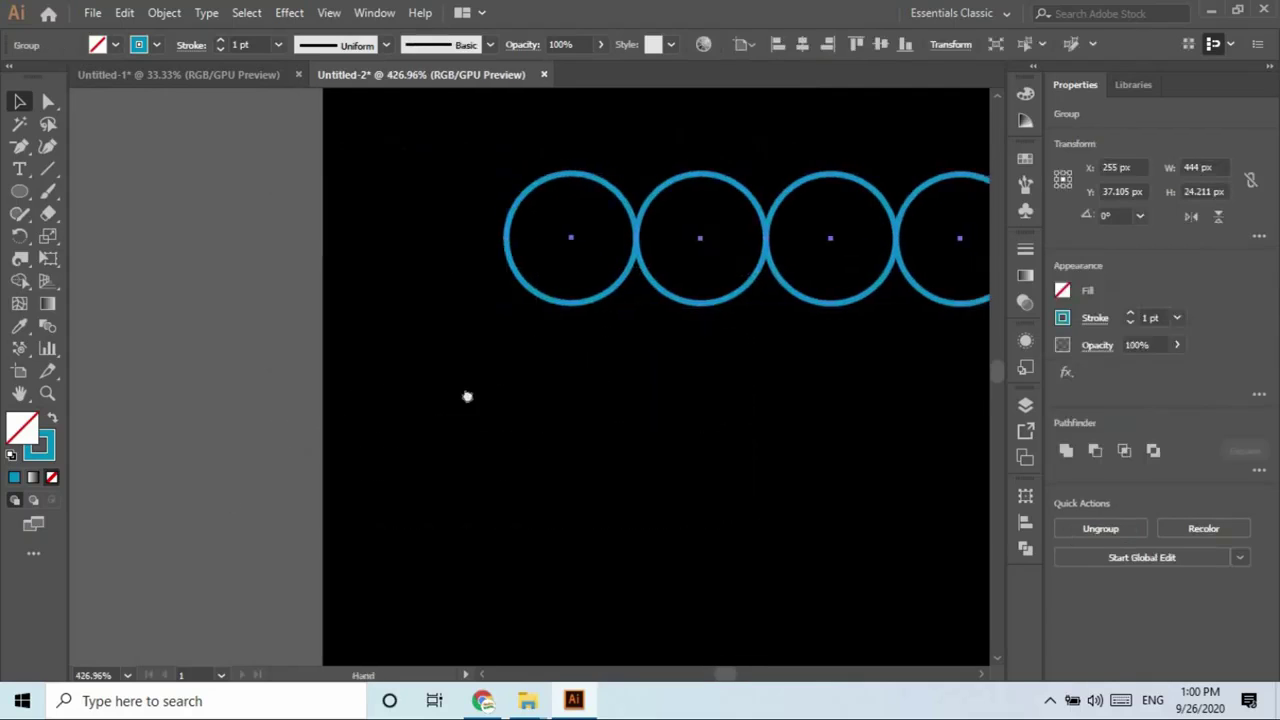
left_click_drag(466, 394, 409, 380)
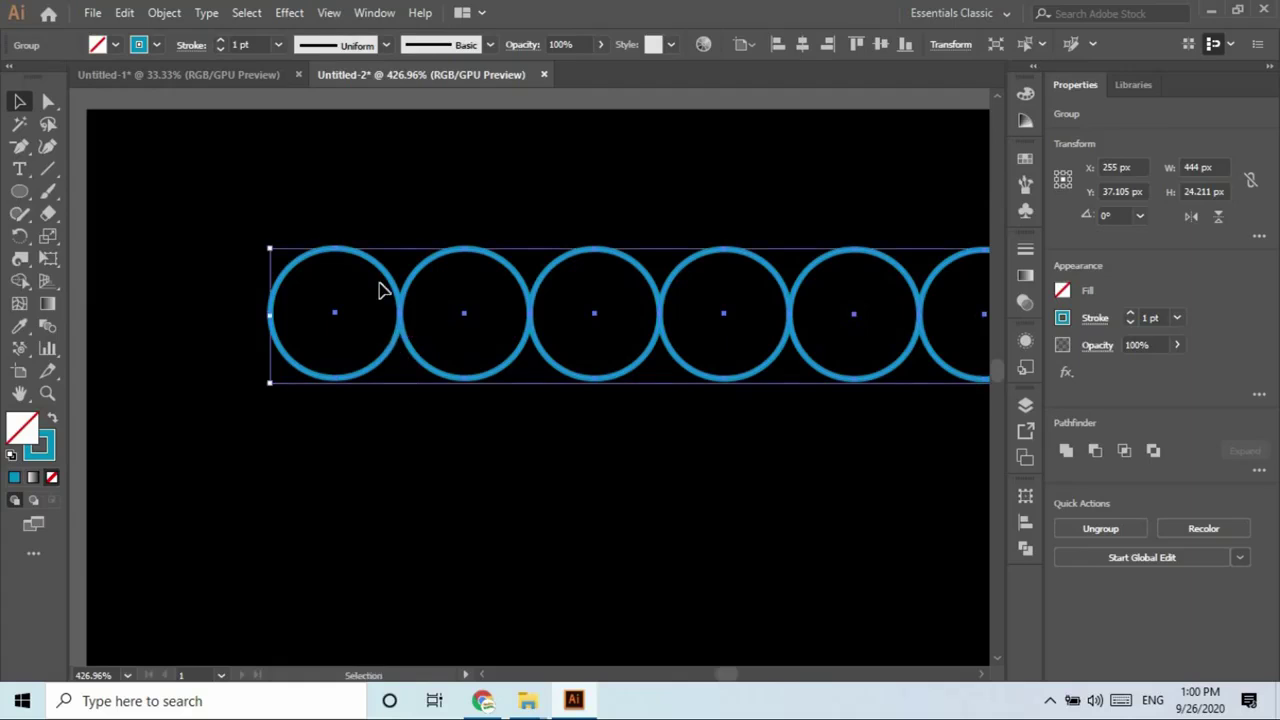
left_click_drag(378, 268, 449, 380)
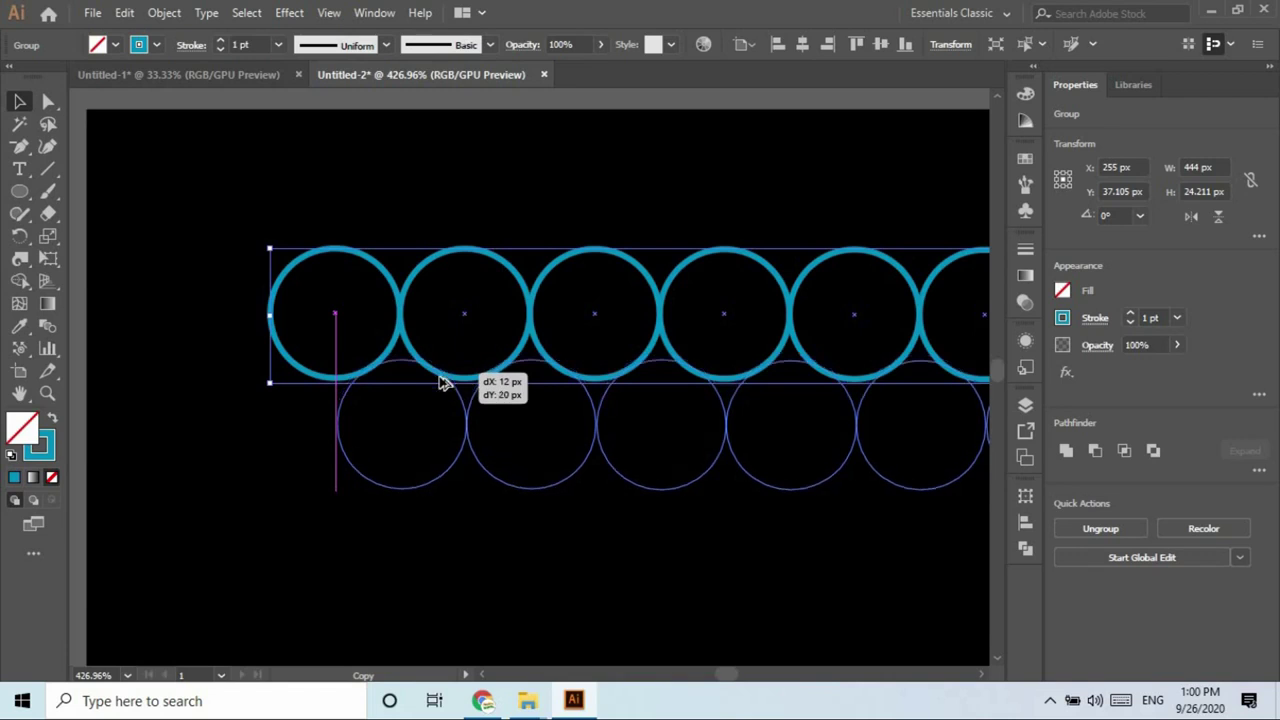
left_click_drag(440, 378, 440, 378)
left_click(427, 197)
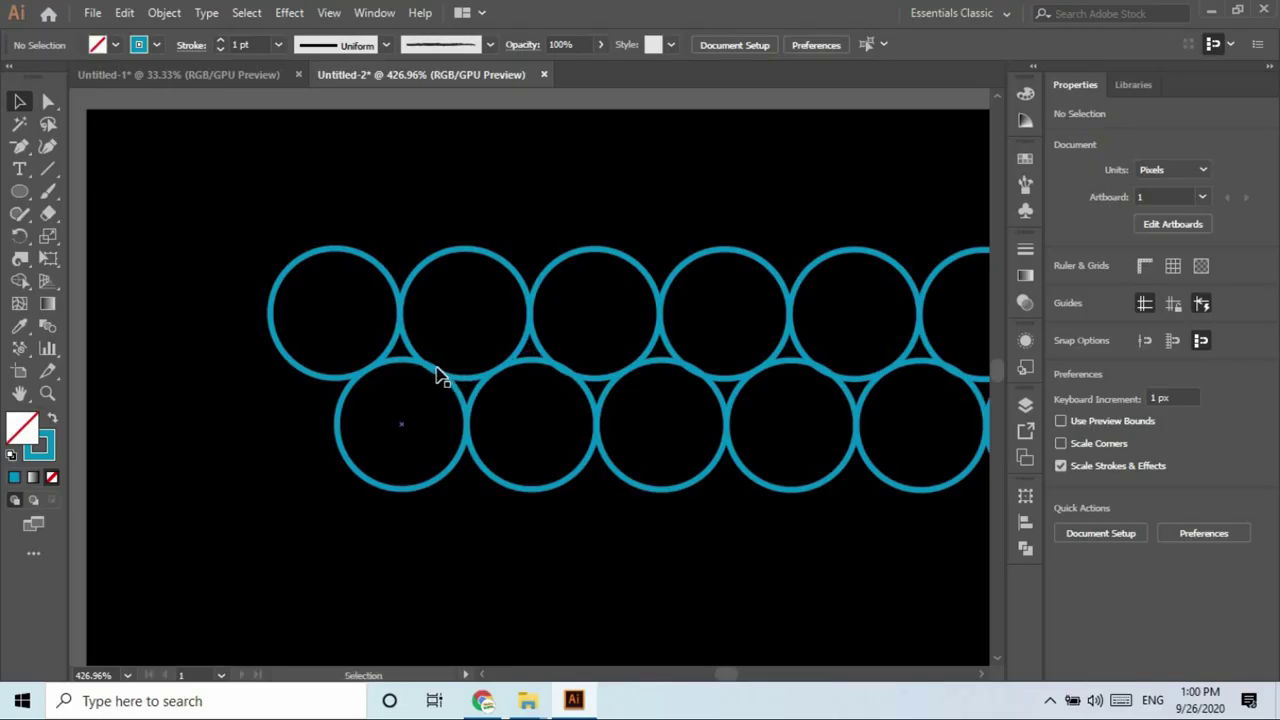
key("ctrl+z")
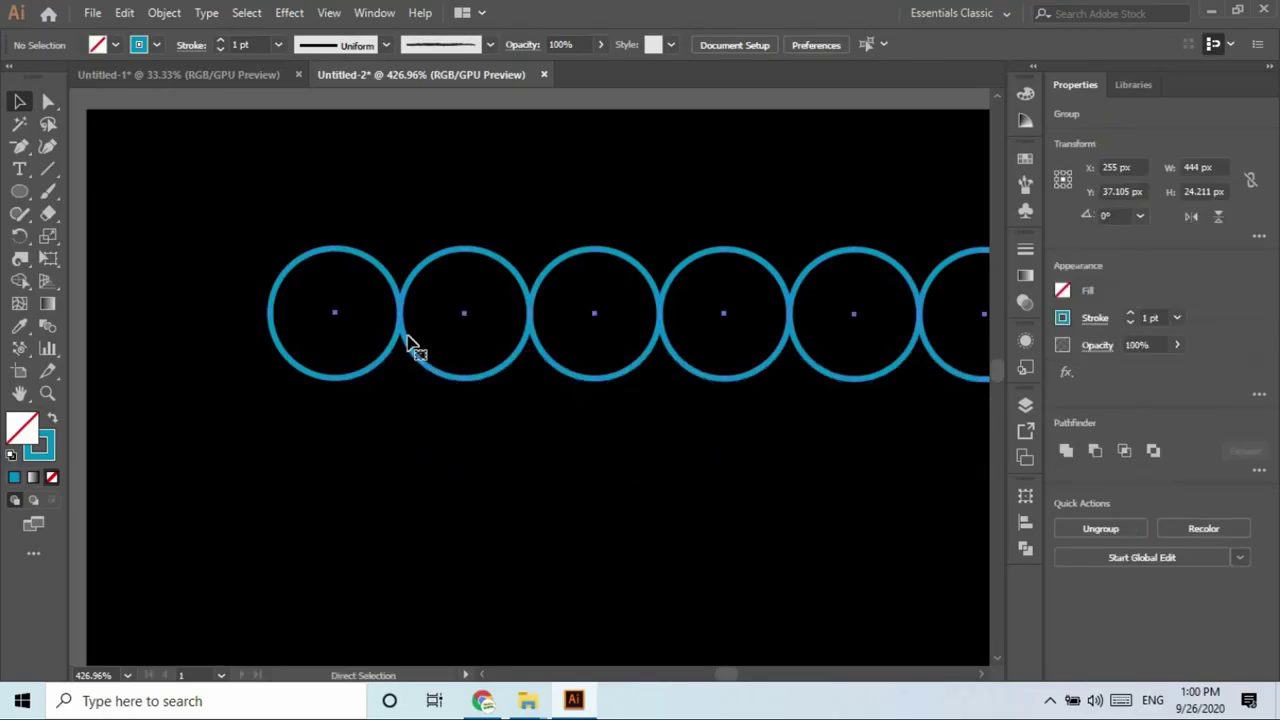
Place a staggered copy beneath the first row and group both into a 456 × 44.211 px group.
left_click_drag(405, 325, 463, 438)
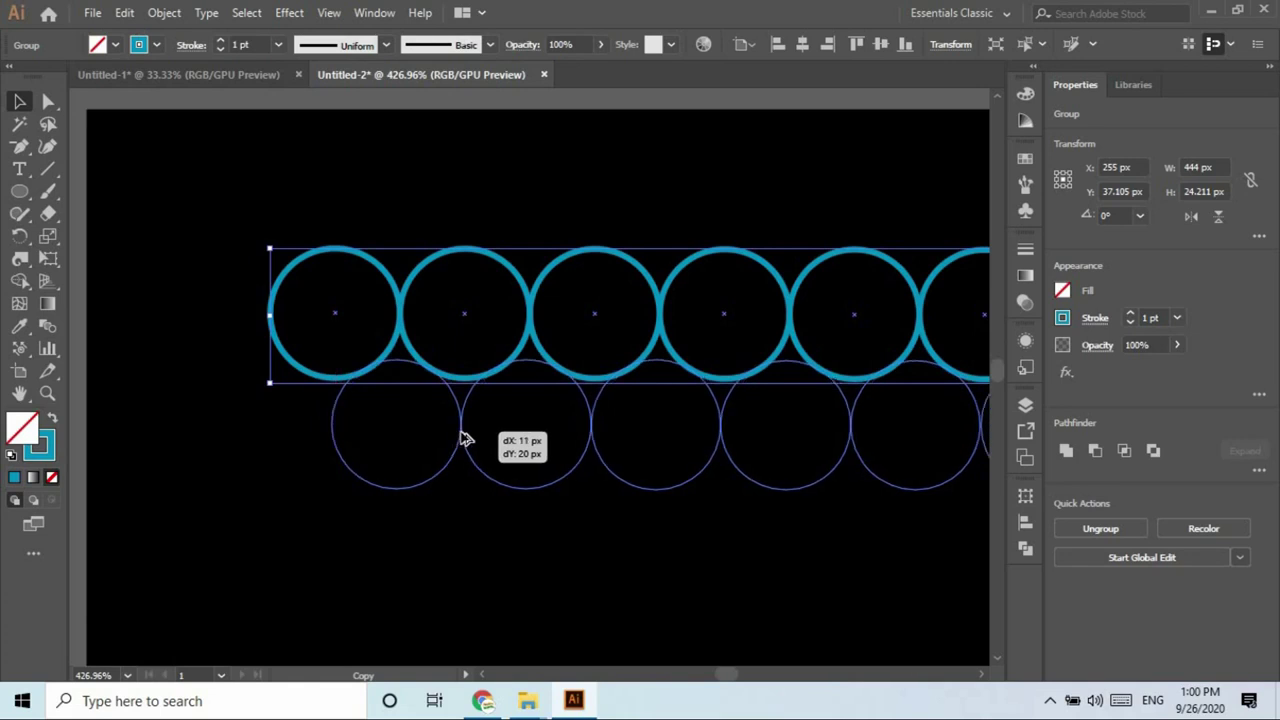
left_click_drag(463, 438, 466, 436)
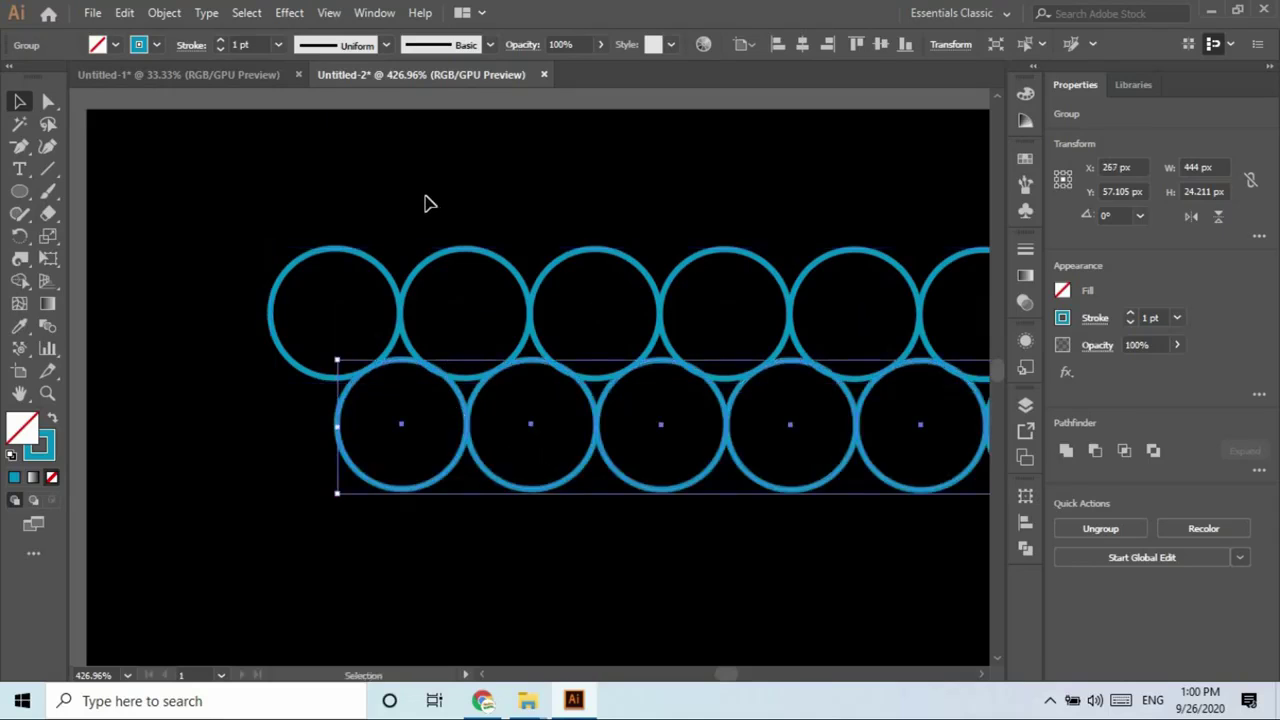
left_click(424, 203)
key("ctrl+minus")
key("ctrl+minus")
key("ctrl+minus")
key("ctrl+minus")
mouse_move(600, 370)
left_mouse_down()
mouse_move(320, 294)
mouse_move(151, 303)
mouse_move(394, 303)
mouse_move(289, 293)
left_mouse_up()
key("ctrl+a")
key("ctrl+g")
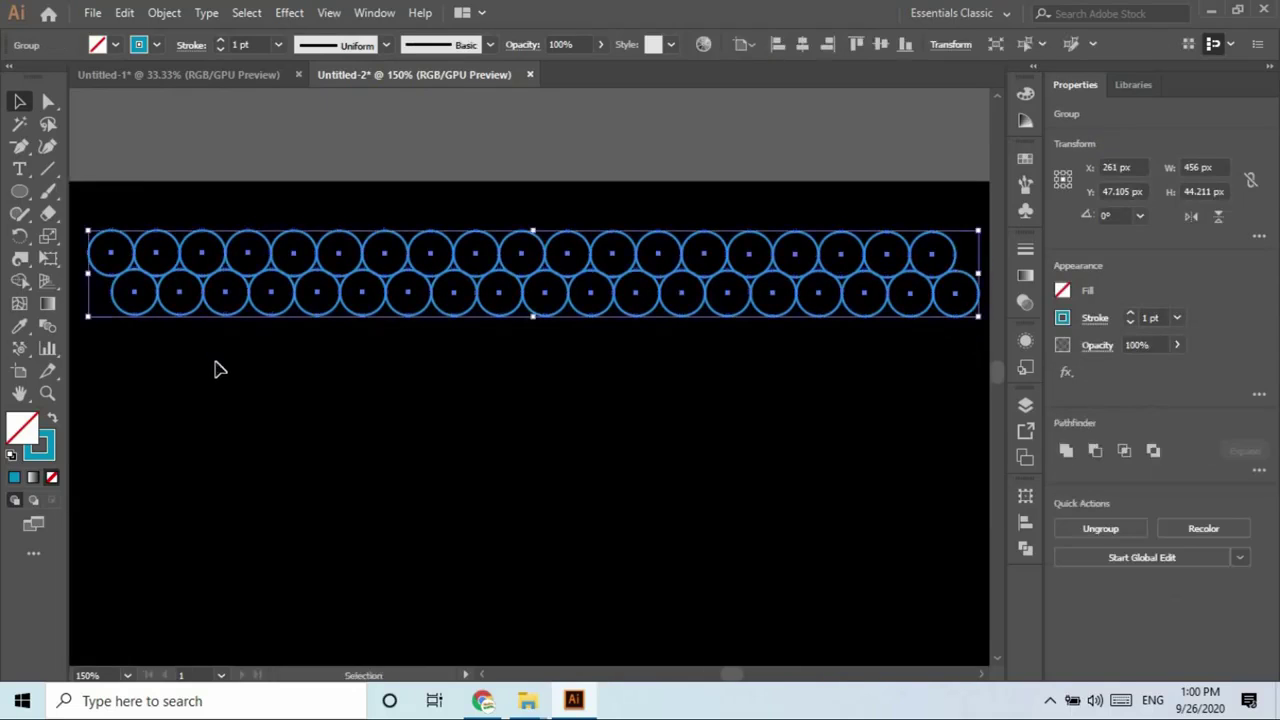
Alt-drag a copy of the two staggered rows directly below the originals.
left_click_drag(215, 360, 303, 317)
left_click_drag(238, 240, 236, 318)
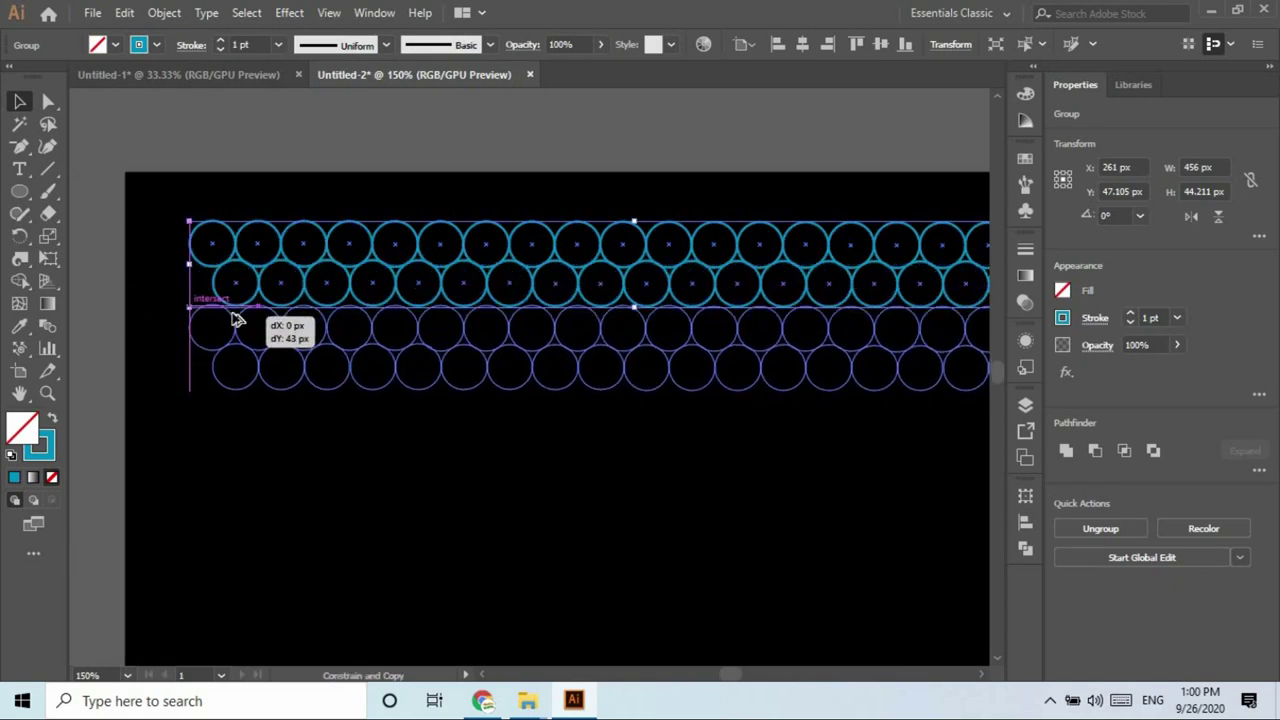
left_click_drag(238, 318, 238, 318)
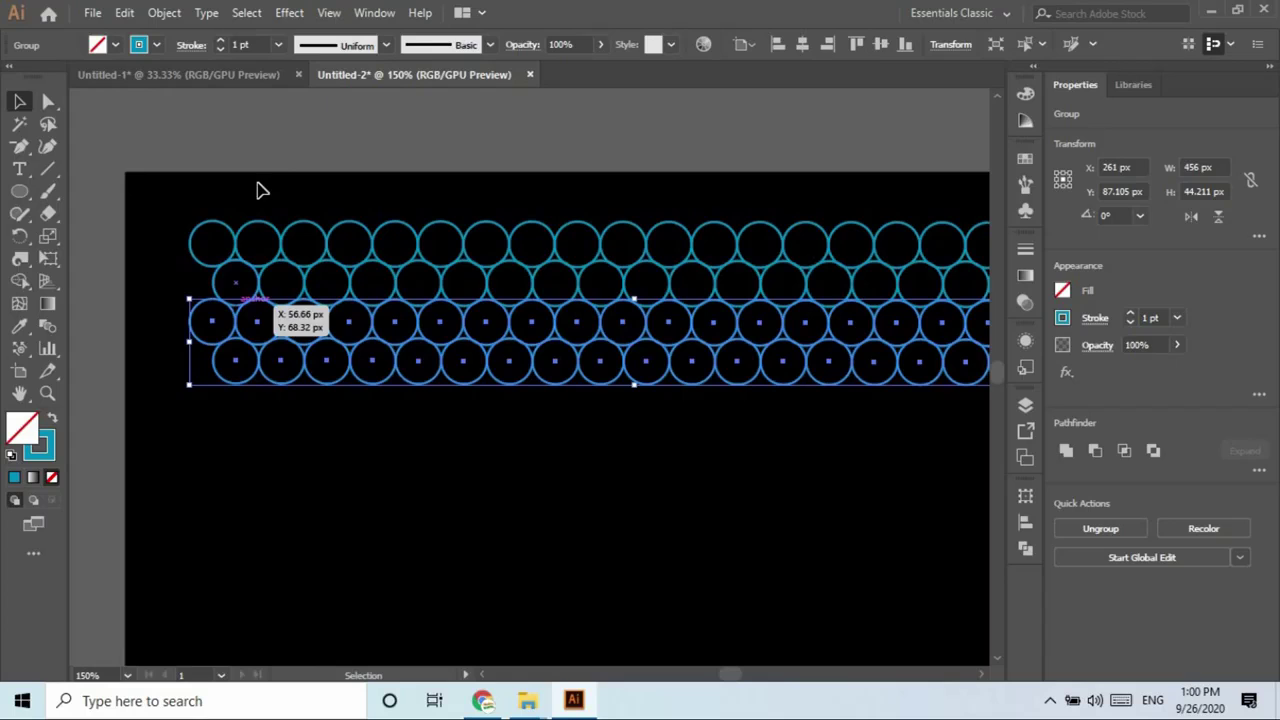
left_click(220, 190)
left_click(185, 210)
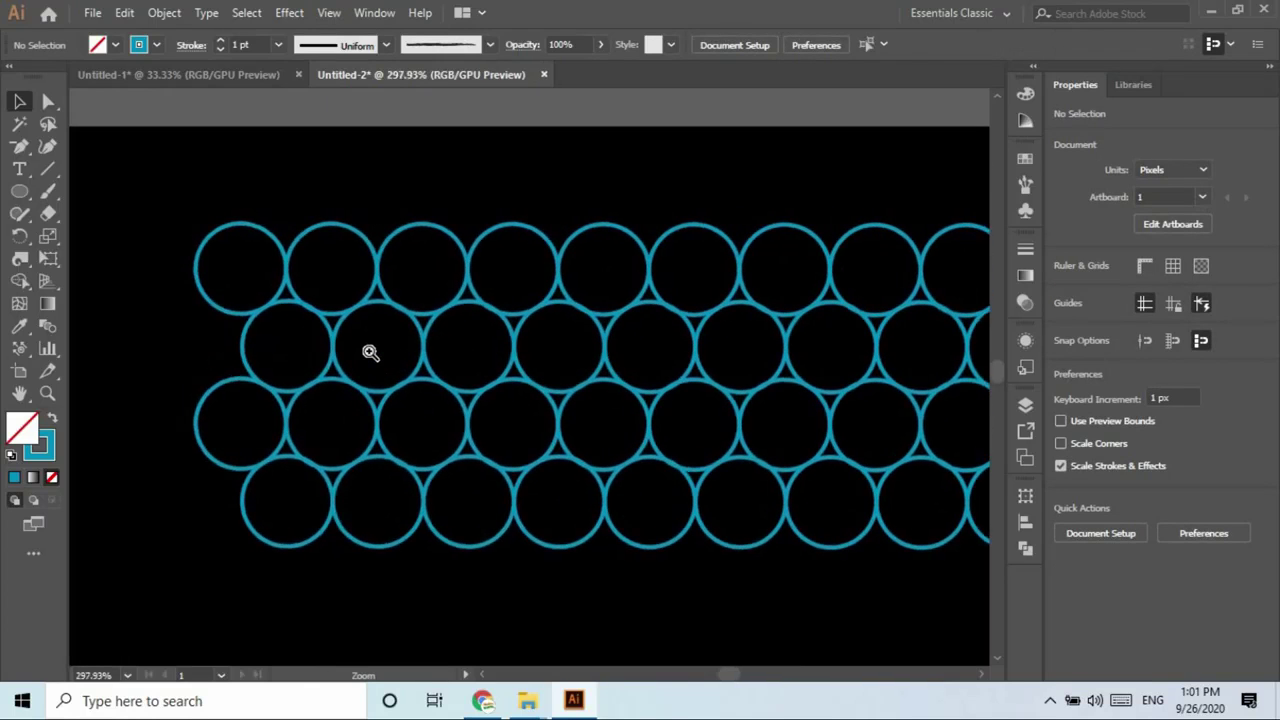
scroll(451, 263, "down", 1)
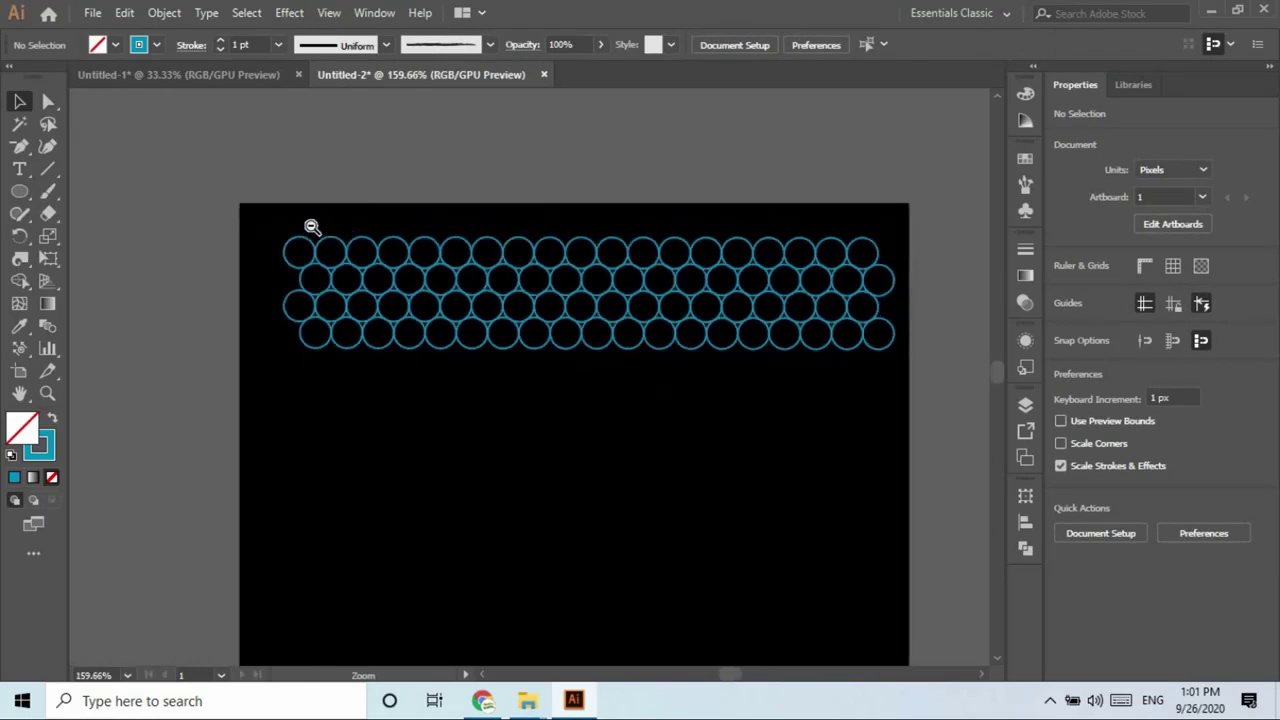
scroll(309, 223, "down", 2)
Repeat the rows downward into a tall grid and scale it to 293.909 × 441 px.
left_click_drag(366, 336, 375, 338)
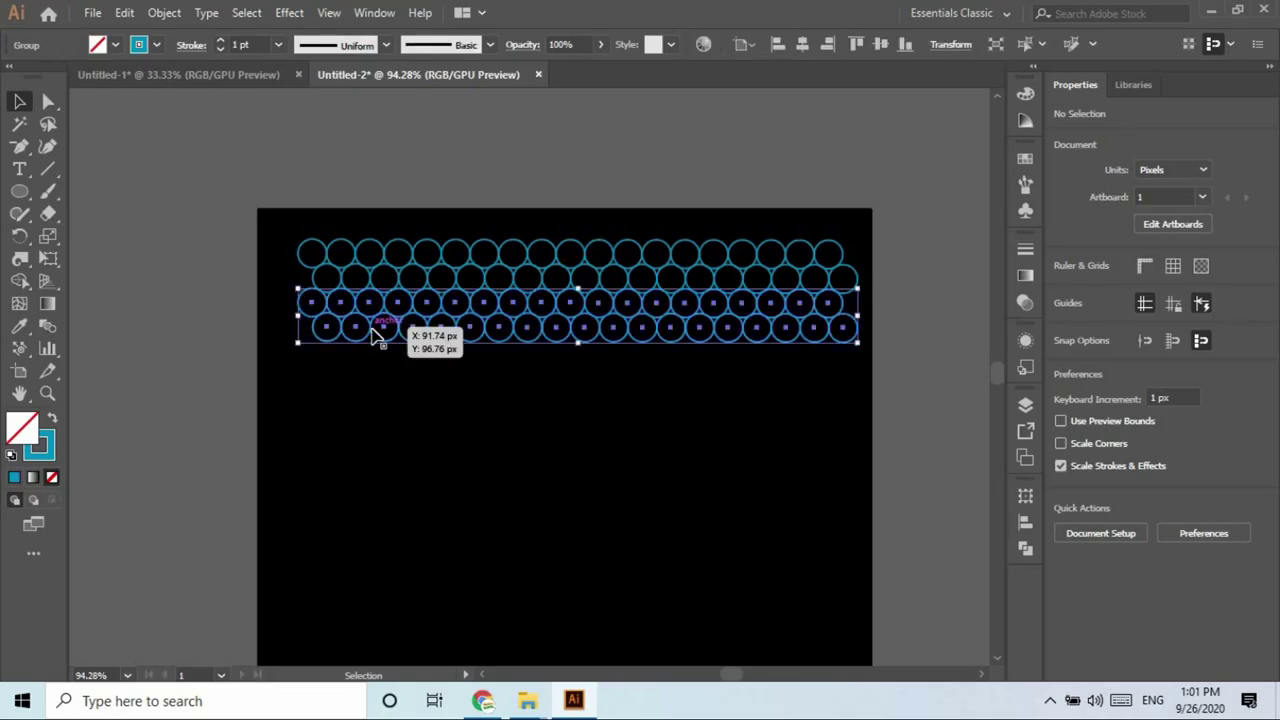
key("shift+Down")
key("shift+Down")
key("shift+Down")
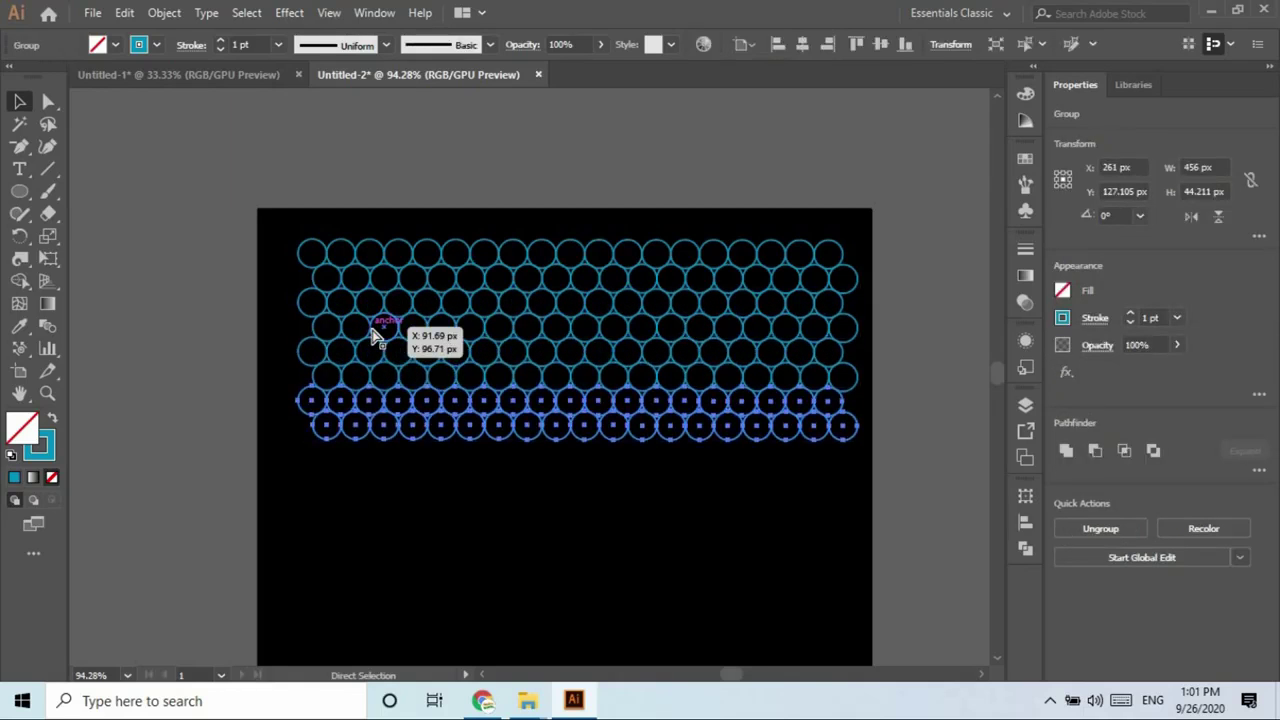
key("shift+Down")
key("shift+Down")
key("shift+Down")
key("shift+Down")
key("shift+Down")
key("shift+Down")
key("ctrl+minus")
key("ctrl+minus")
key("shift+Down")
key("shift+Down")
key("shift+Down")
key("shift+Down")
key("shift+Down")
key("shift+Down")
key("shift+Down")
key("shift+Down")
key("shift+Down")
key("shift+Down")
key("shift+Down")
key("shift+Down")
key("shift+Down")
key("shift+Down")
key("shift+Down")
key("shift+Down")
key("shift+Down")
key("shift+Down")
key("shift+Down")
key("shift+Down")
key("shift+Down")
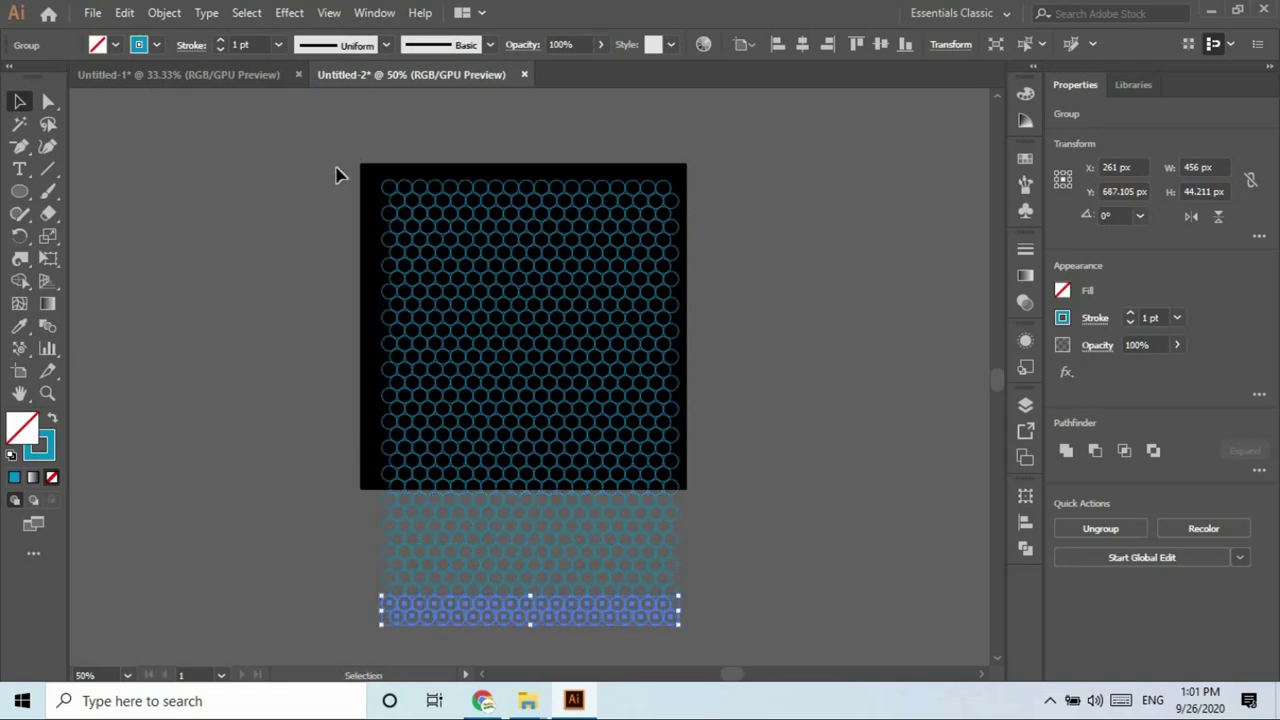
key("ctrl+a")
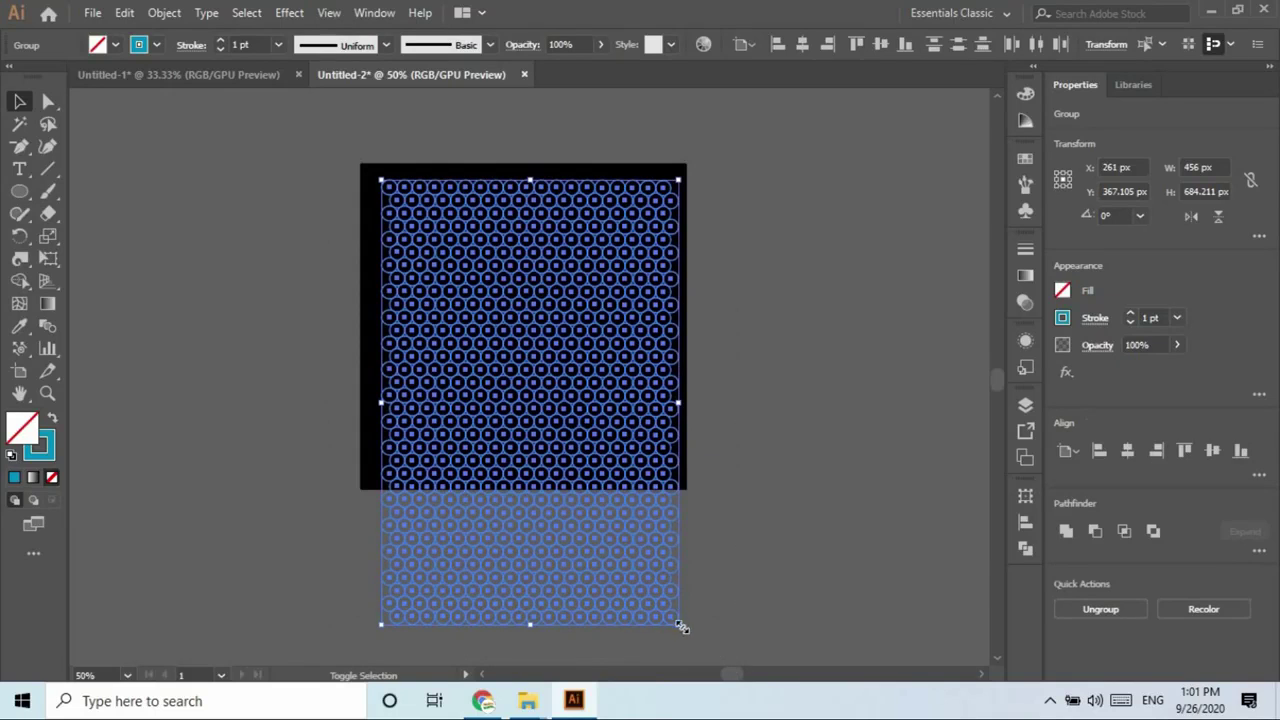
left_click_drag(676, 617, 607, 470)
Group the 293.909 × 441 px circle grid and centre it horizontally at X 250 px.
left_click(162, 13)
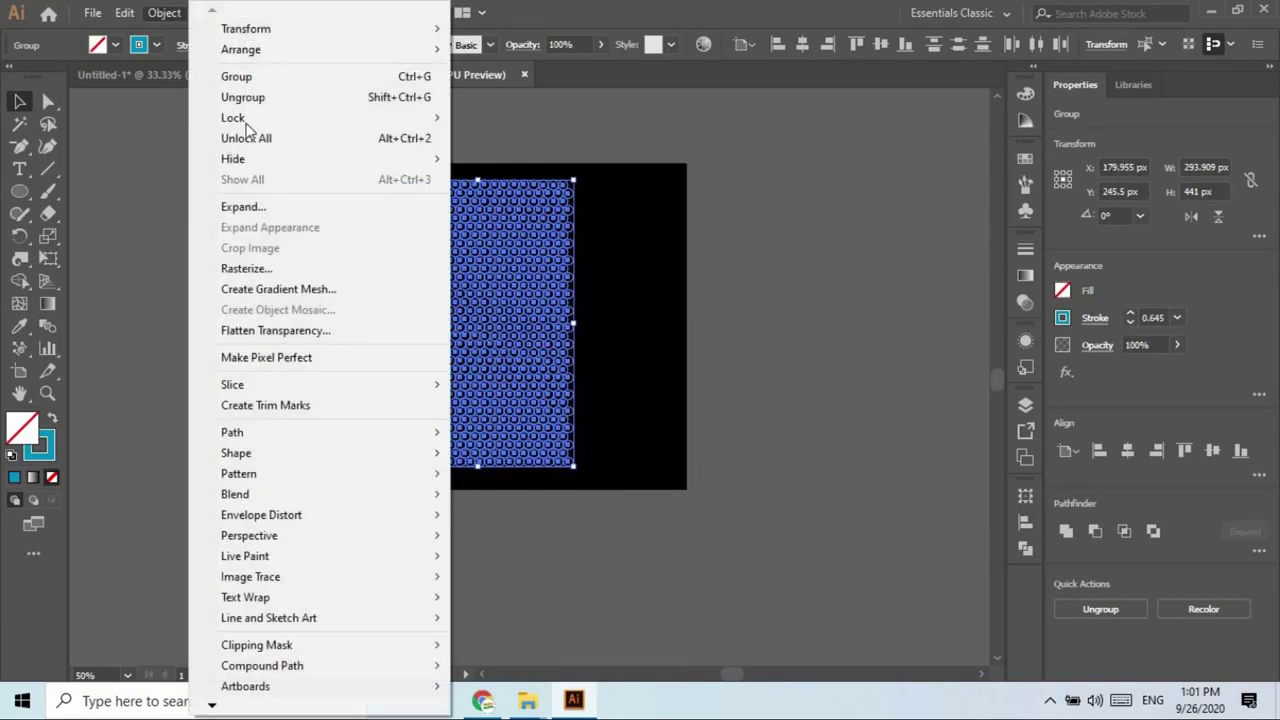
left_click(259, 80)
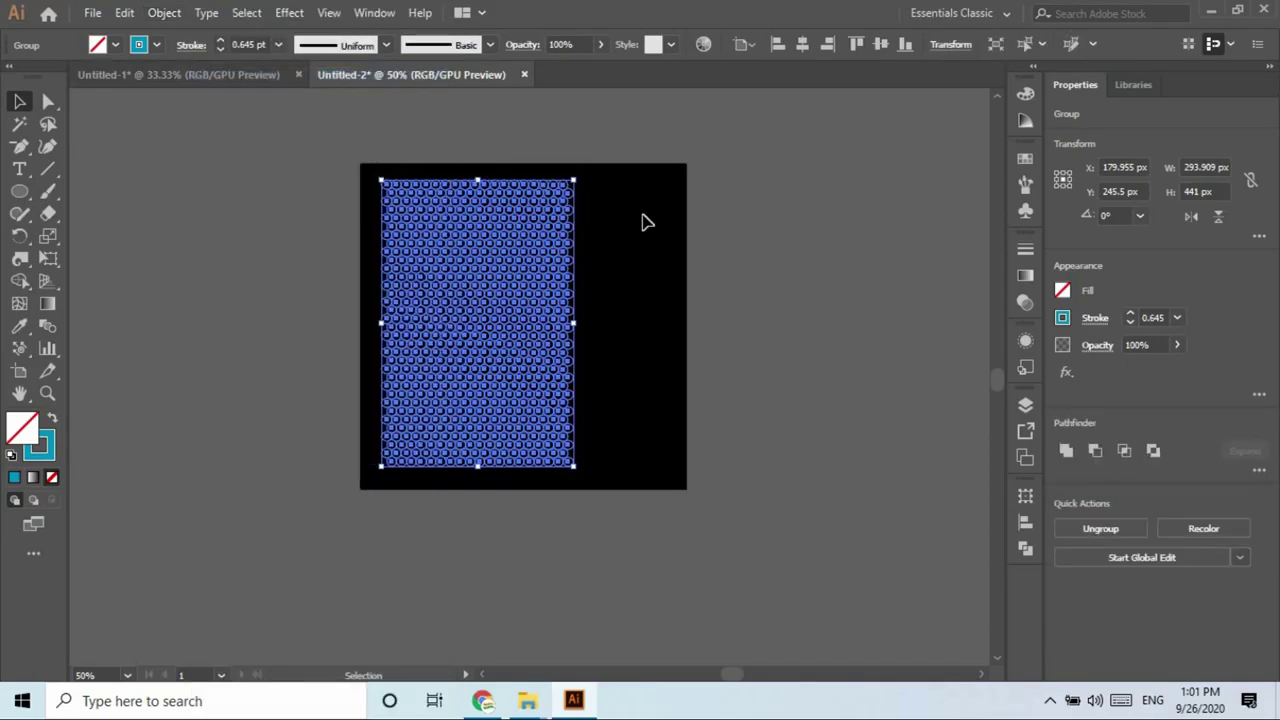
left_click(801, 45)
left_click(830, 232)
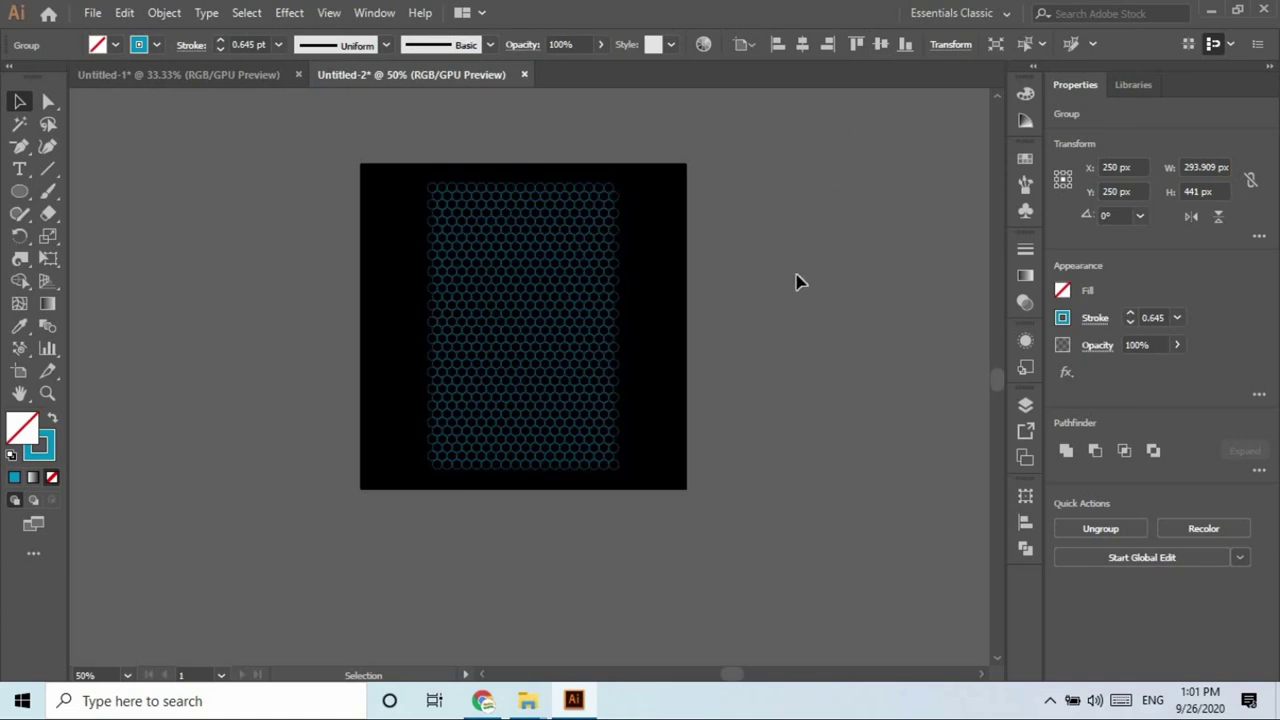
left_click_drag(410, 196, 508, 236)
left_click(506, 234)
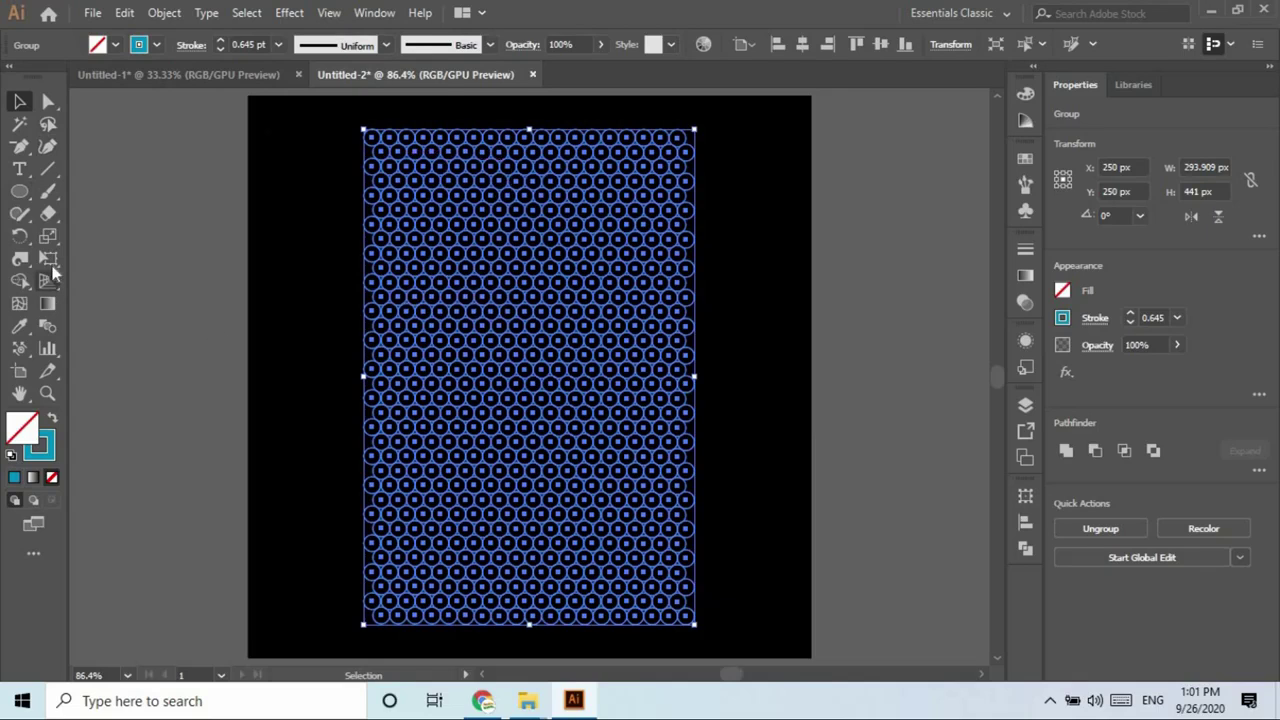
Perspective-distort the grid narrower at the top and squash it to 245.186 px tall.
left_click(51, 262)
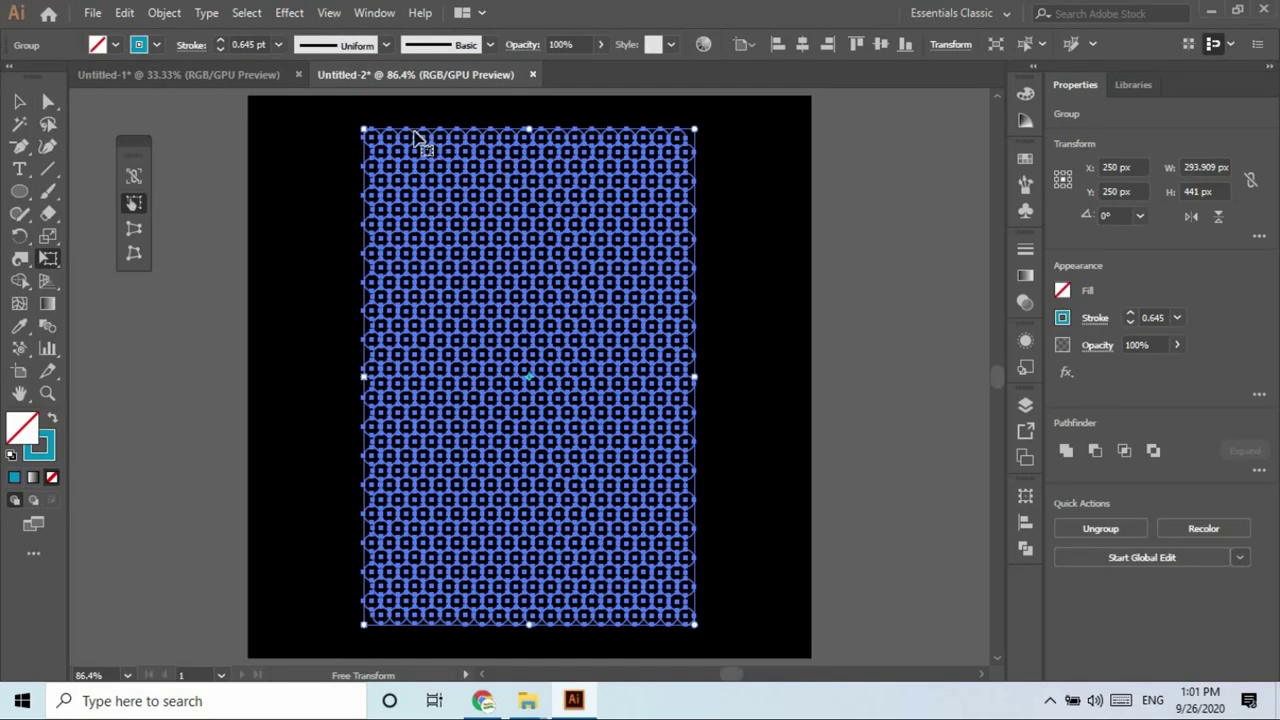
left_click(136, 229)
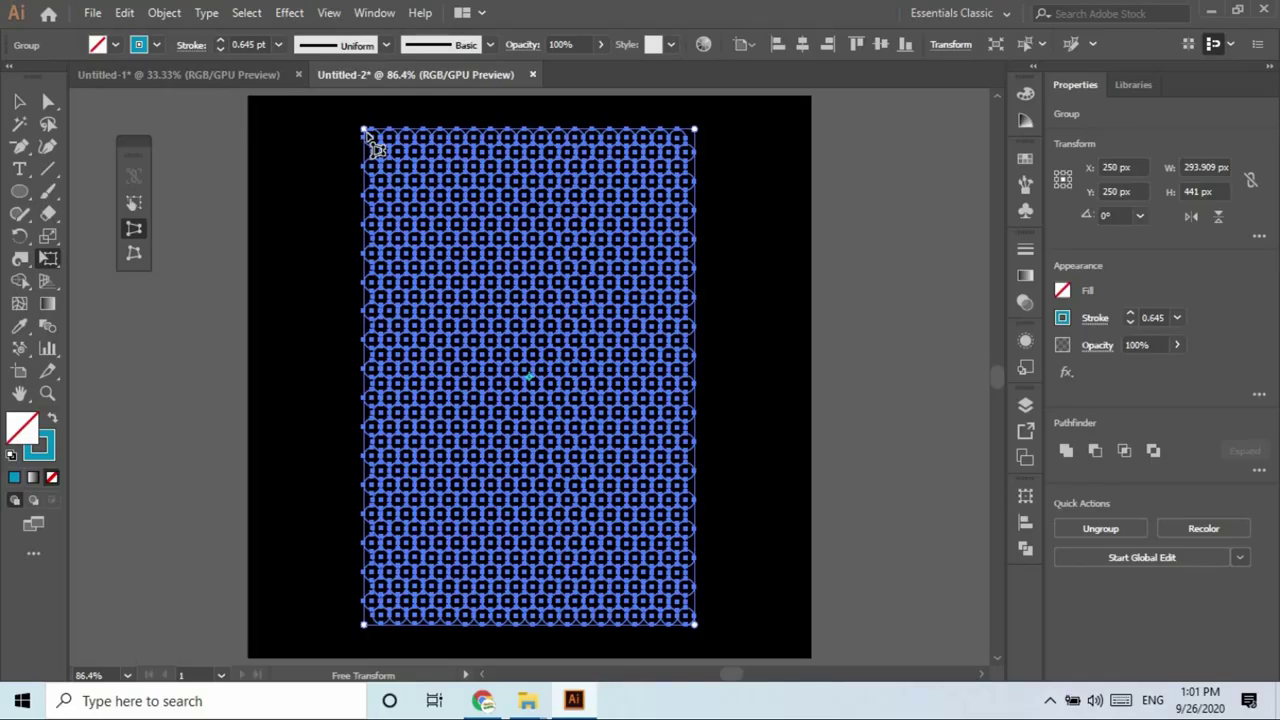
left_click_drag(365, 131, 436, 137)
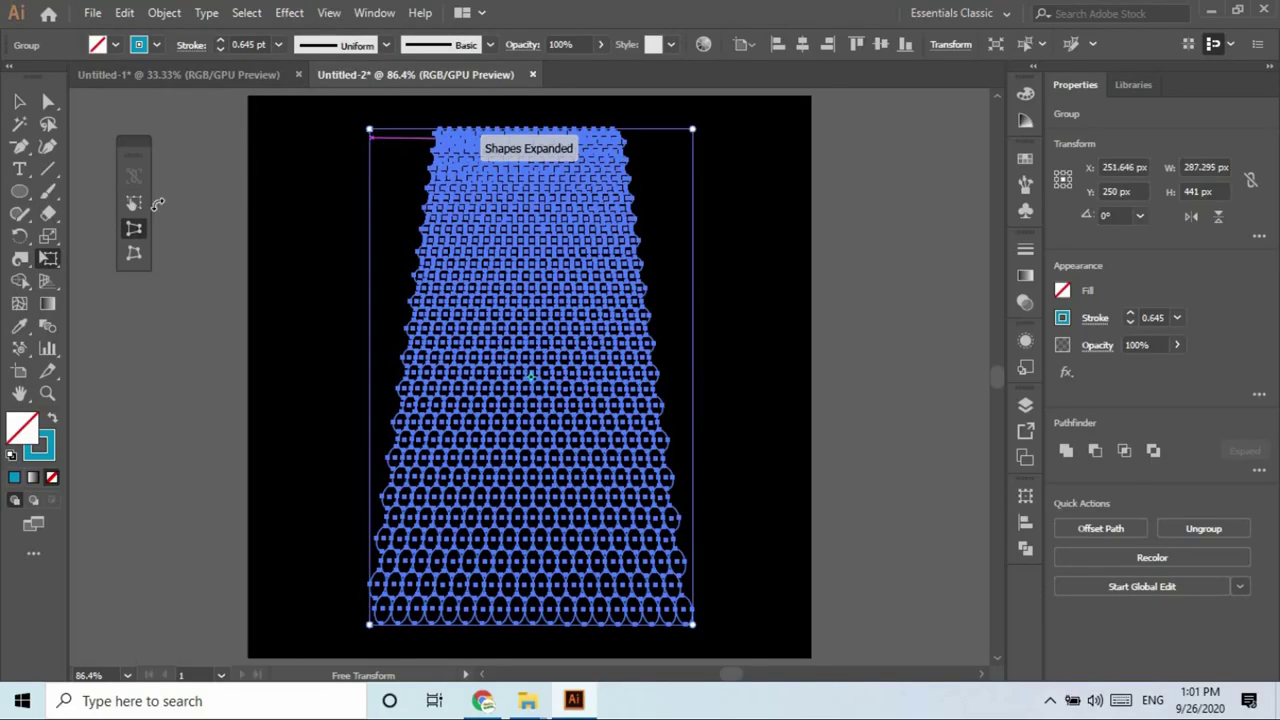
left_click(135, 201)
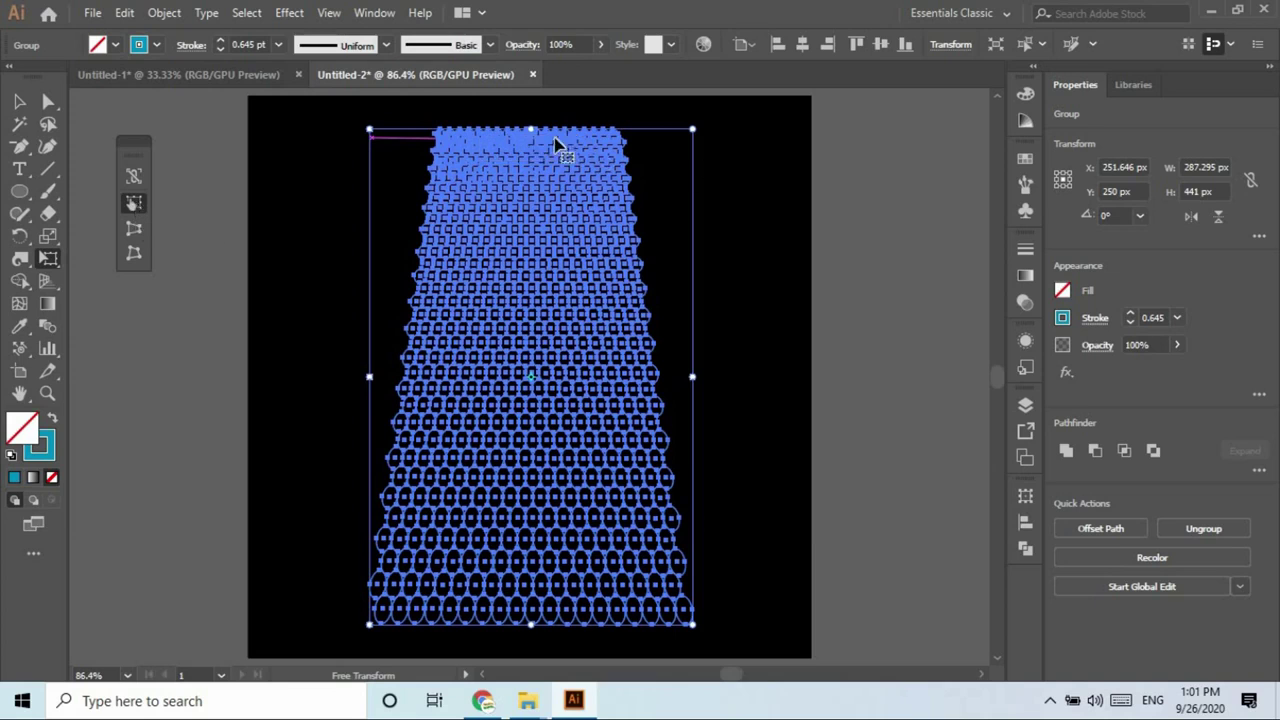
left_click_drag(531, 130, 524, 349)
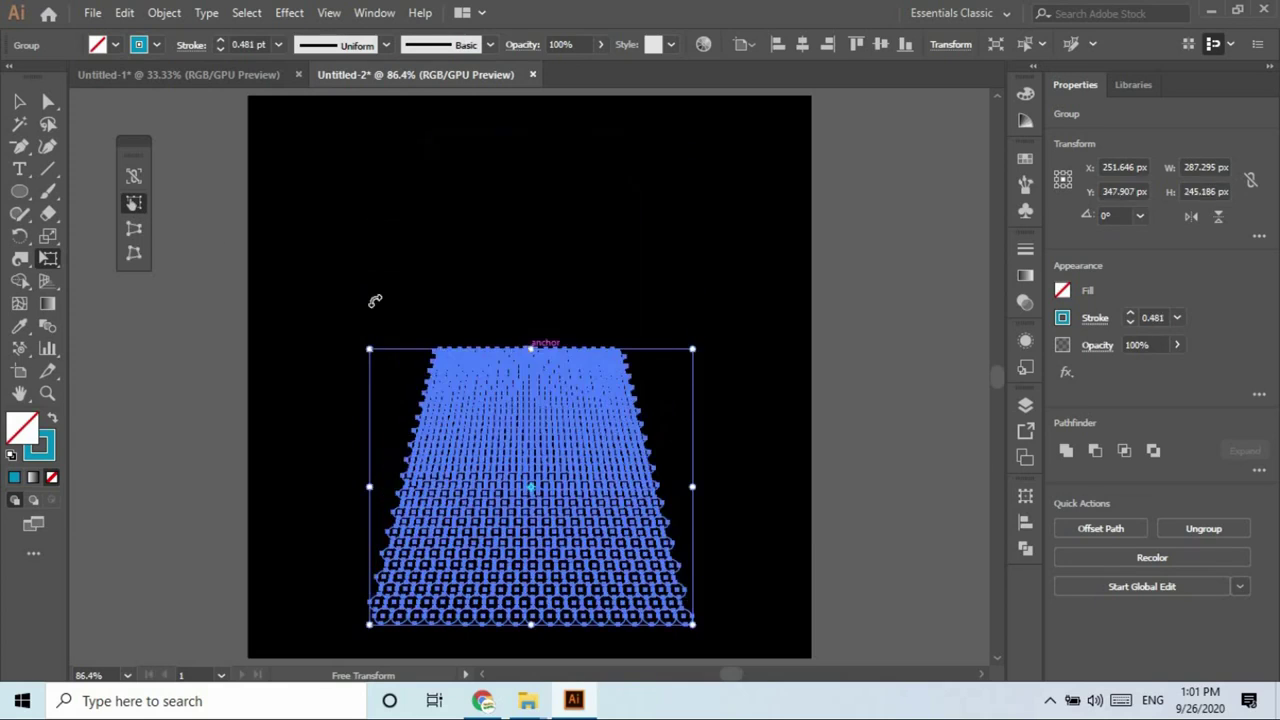
Move the distorted grid straight up to Y 261.907 px.
left_click(18, 103)
left_click(463, 449)
left_click_drag(485, 480, 490, 400)
left_click(199, 375)
left_click(500, 353)
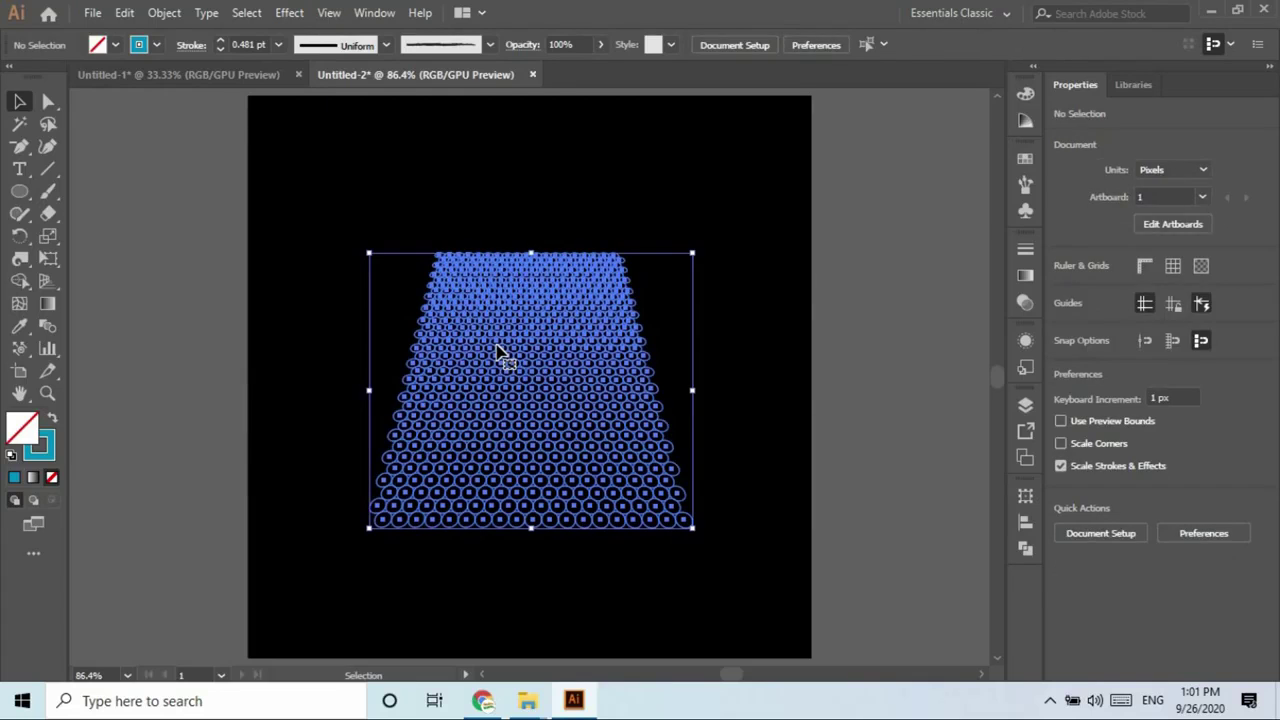
left_click(164, 12)
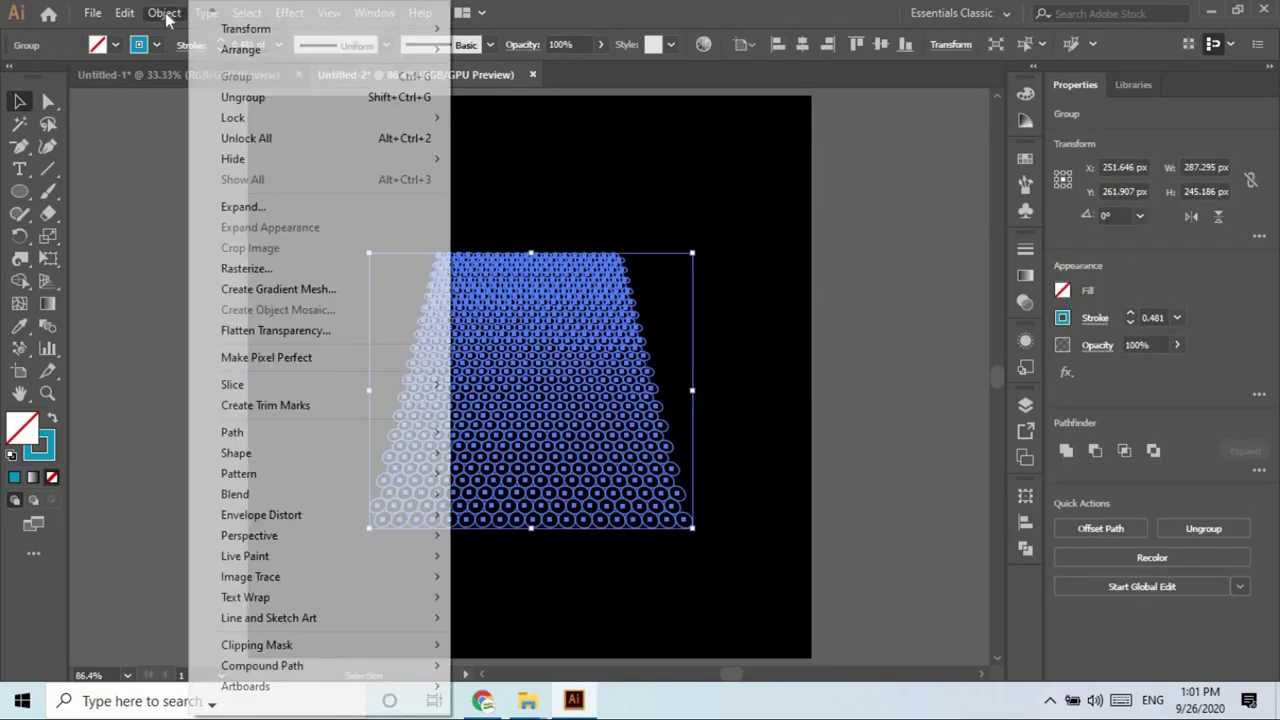
mouse_move(261, 514)
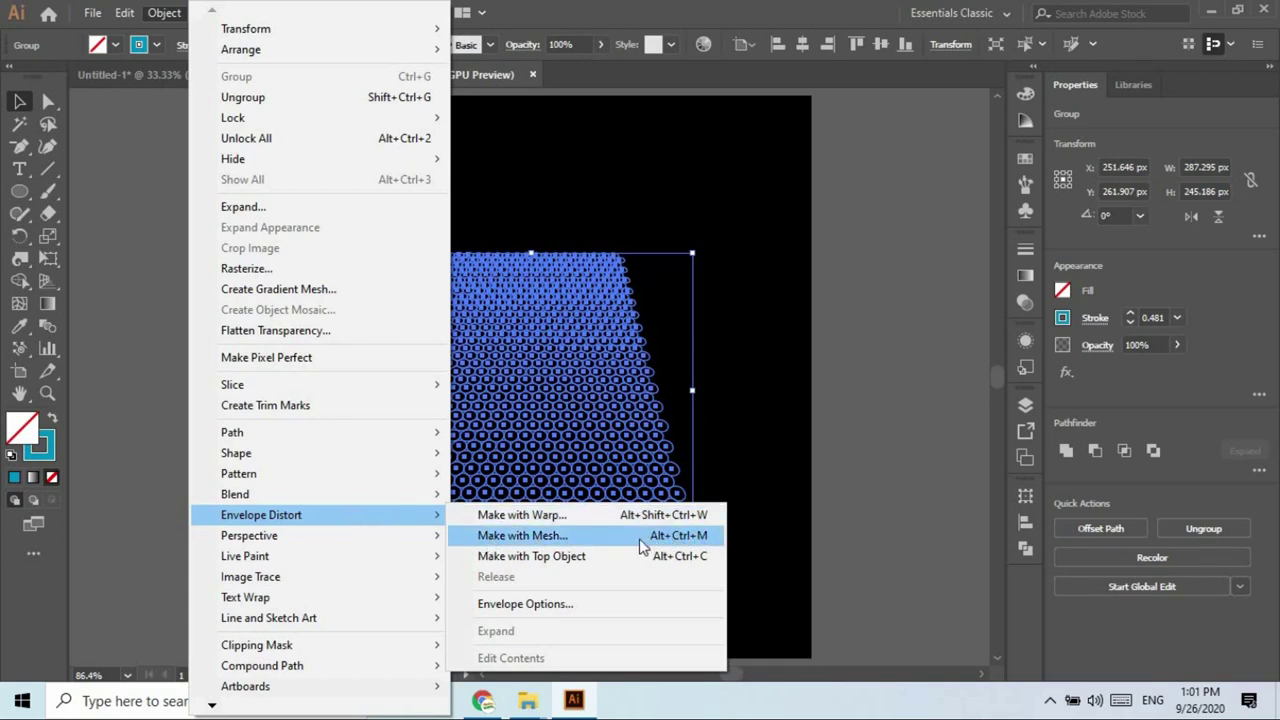
Start an Envelope Distort Make with Mesh on the grid with Preview enabled.
left_click(531, 537)
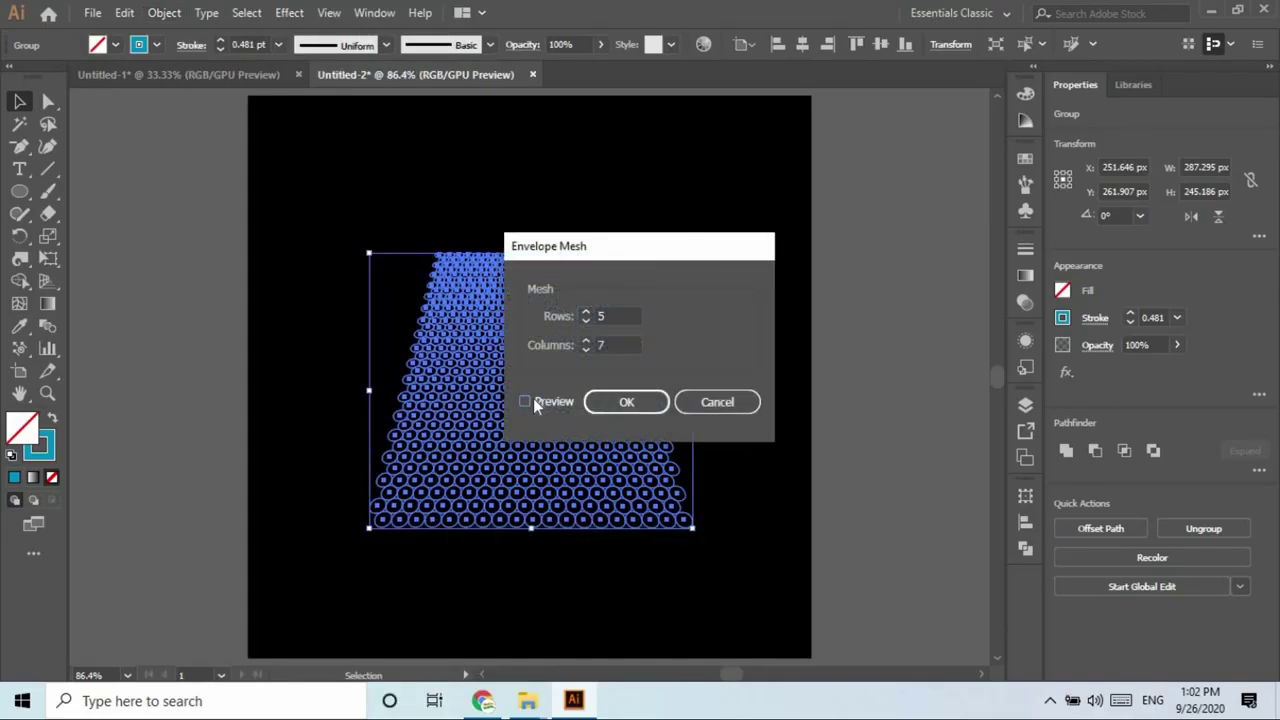
left_click(530, 400)
left_click_drag(569, 251, 788, 254)
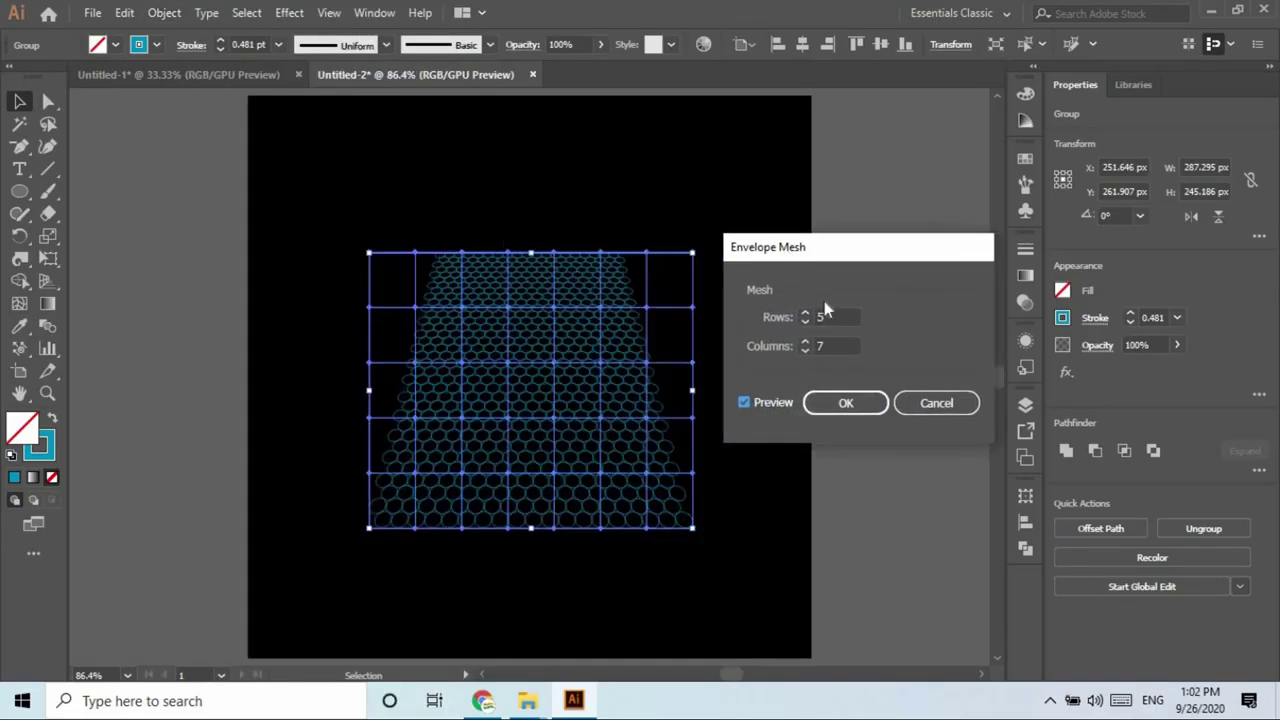
left_click(828, 316)
key("Up")
key("Up")
key("Down")
key("Up")
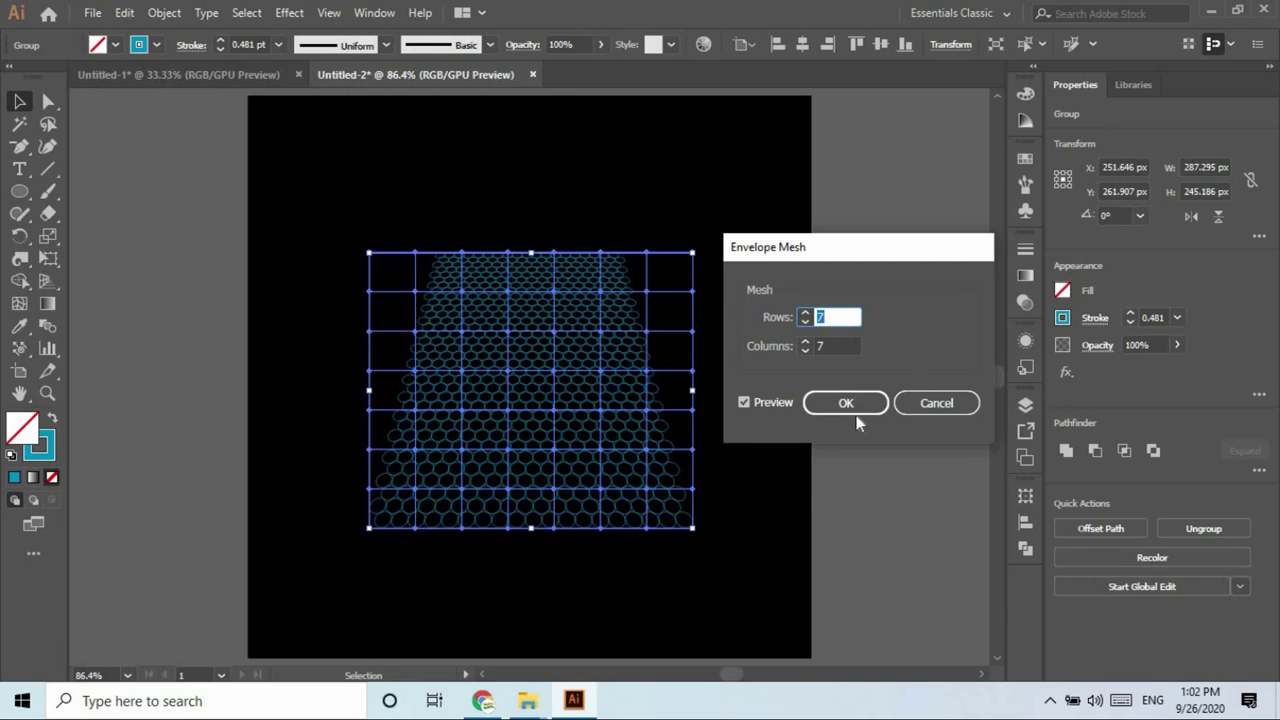
Set the mesh to 5 rows and 5 columns and apply it.
type("5")
key("Tab")
type("5")
key("Tab")
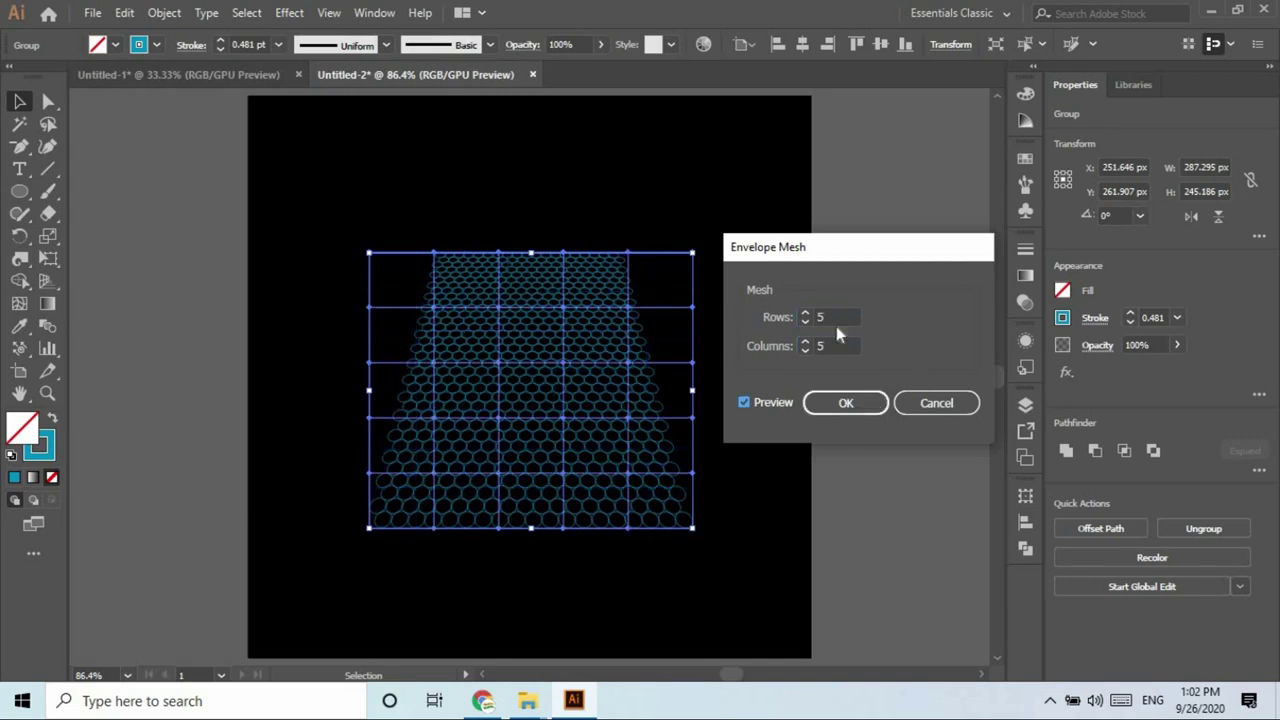
left_click(845, 402)
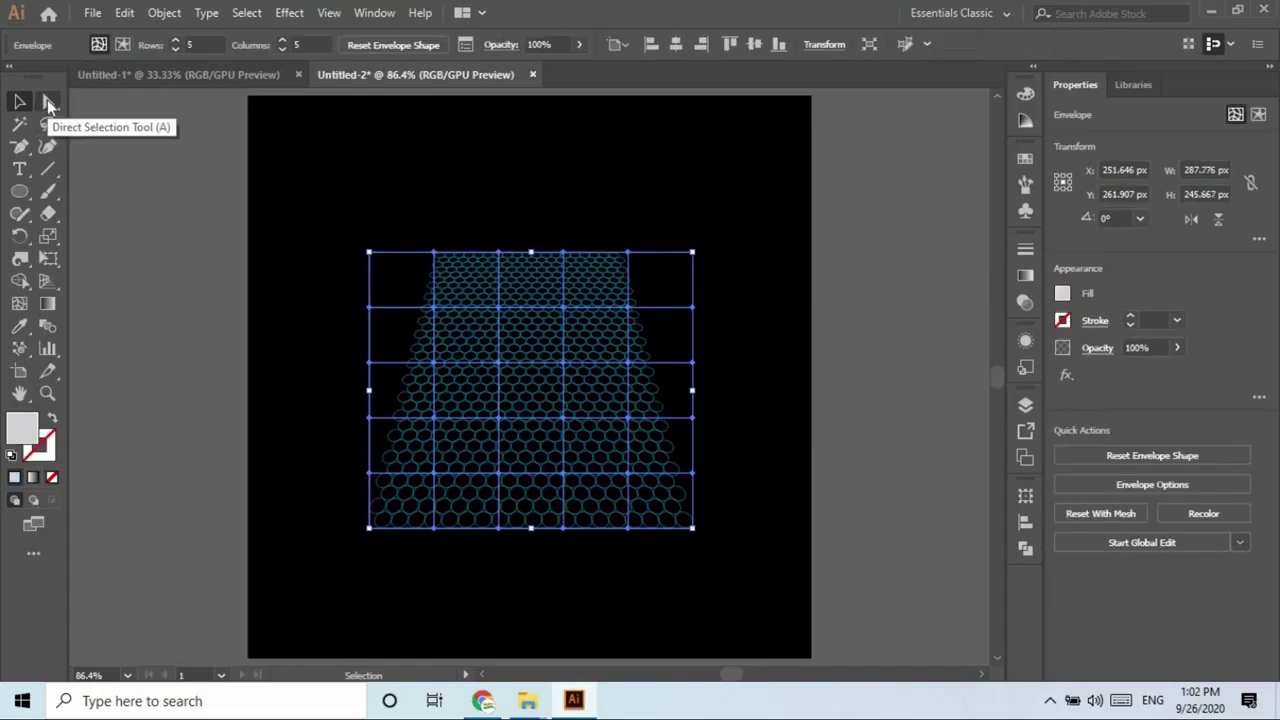
left_click(48, 103)
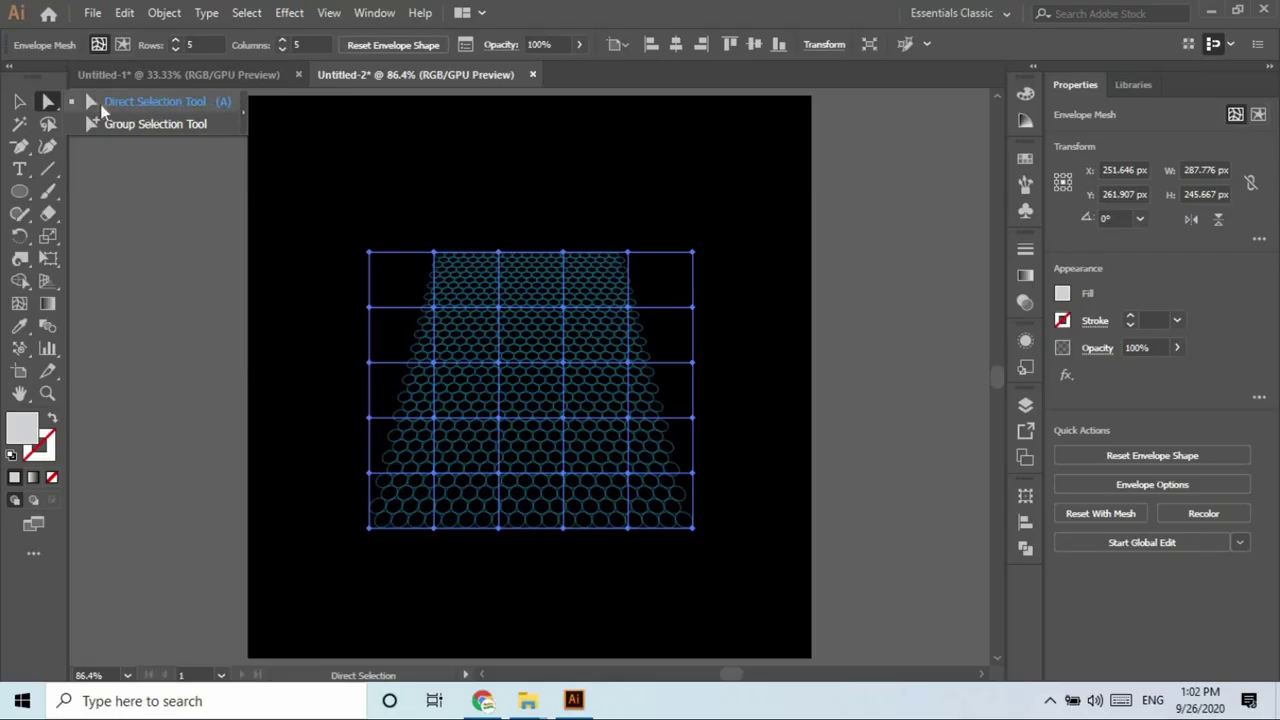
left_click(388, 266)
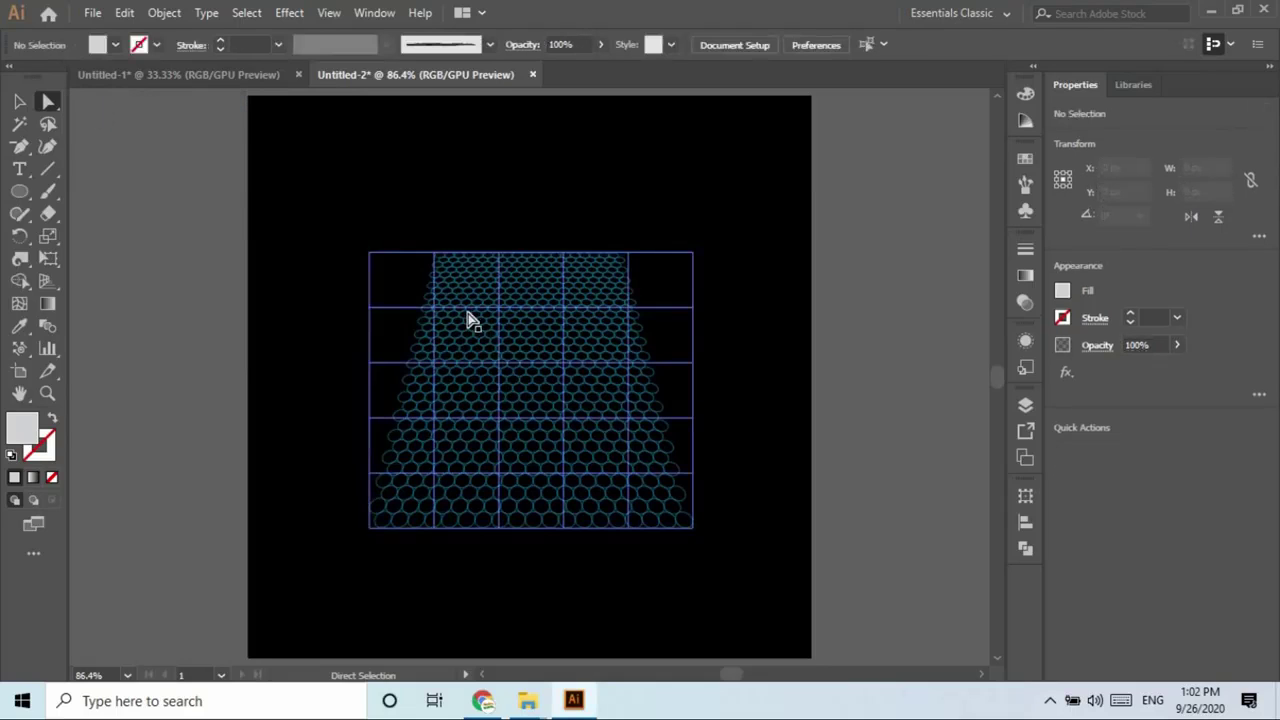
Zoom into the upper mesh and pull the top-centre mesh point up into a curved peak.
left_click(503, 312)
key("ctrl")
mouse_move(380, 243)
left_mouse_down()
mouse_move(571, 414)
mouse_move(734, 437)
mouse_move(515, 408)
mouse_move(503, 380)
left_mouse_up()
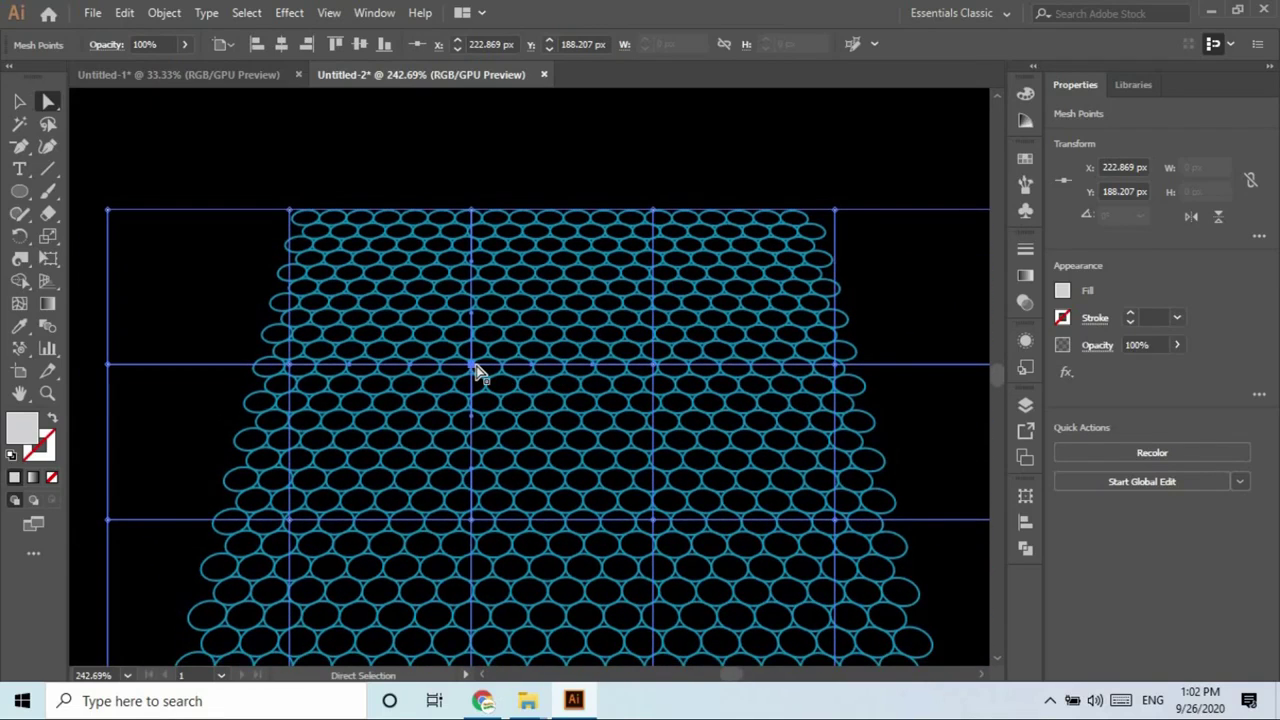
left_click_drag(476, 365, 473, 297)
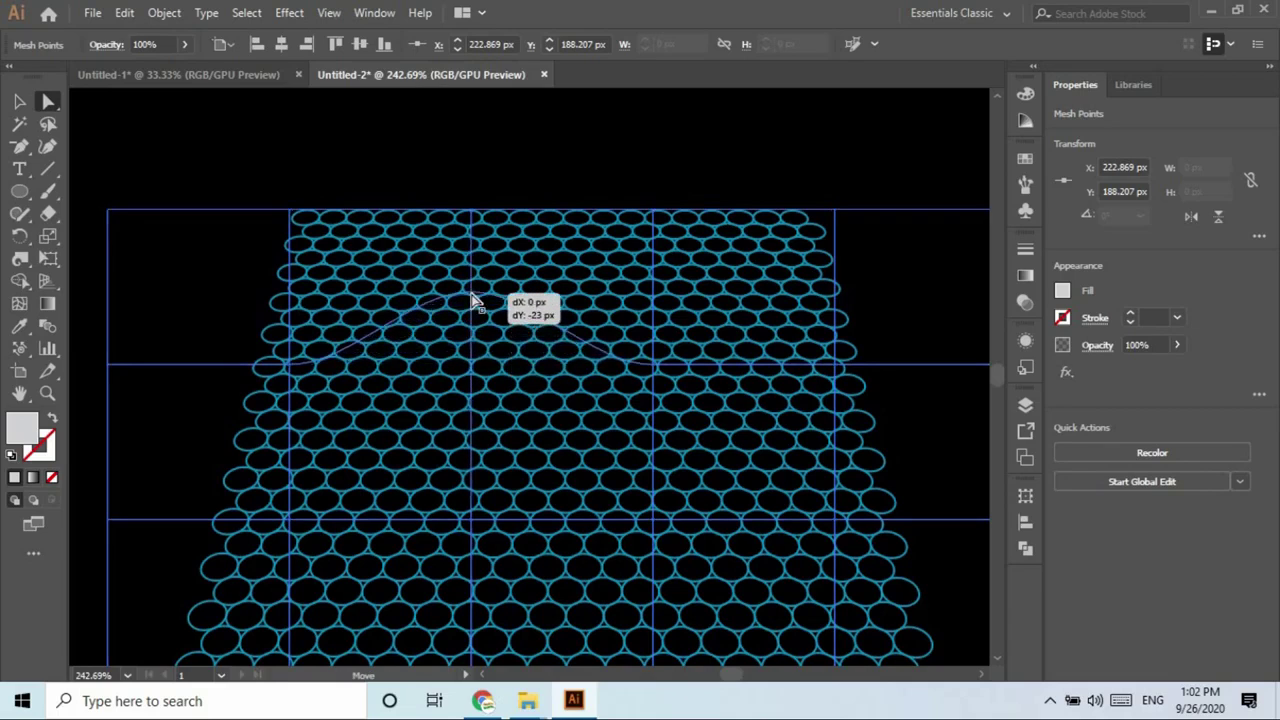
left_click_drag(476, 300, 473, 298)
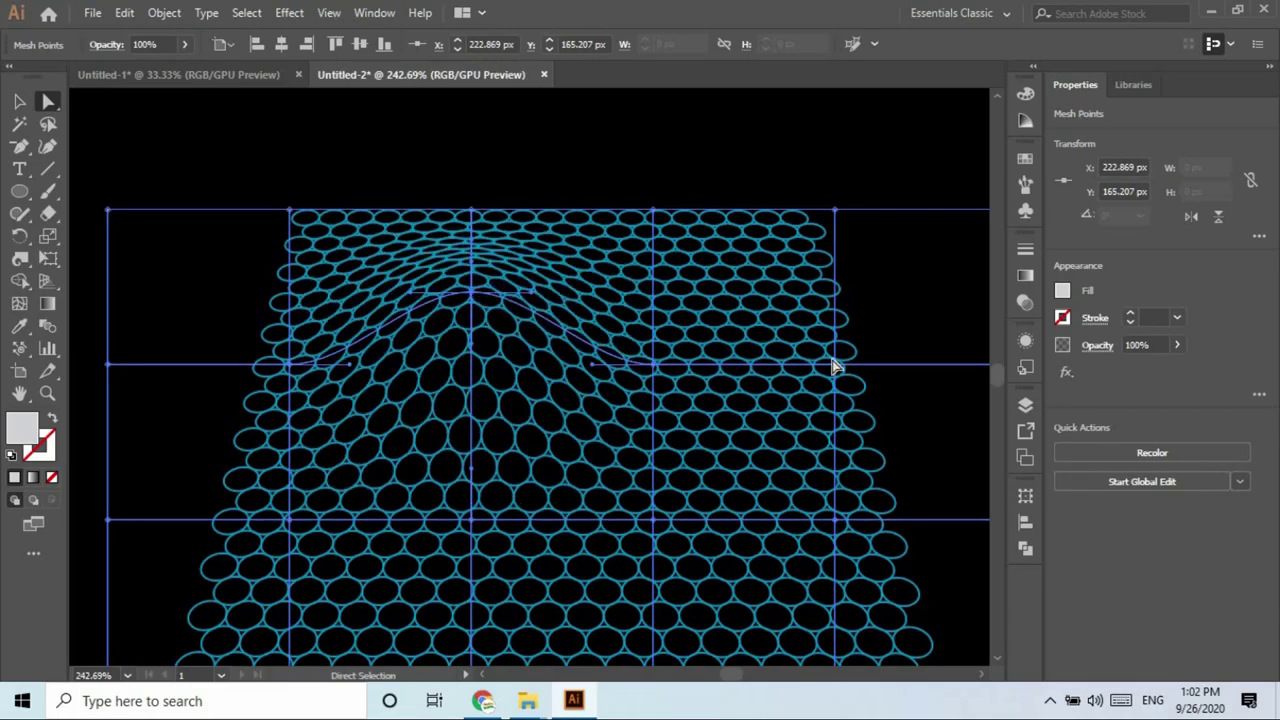
Raise the right-side and central mesh points to deepen the wave, then fine-tune the pinch.
left_click_drag(836, 366, 836, 304)
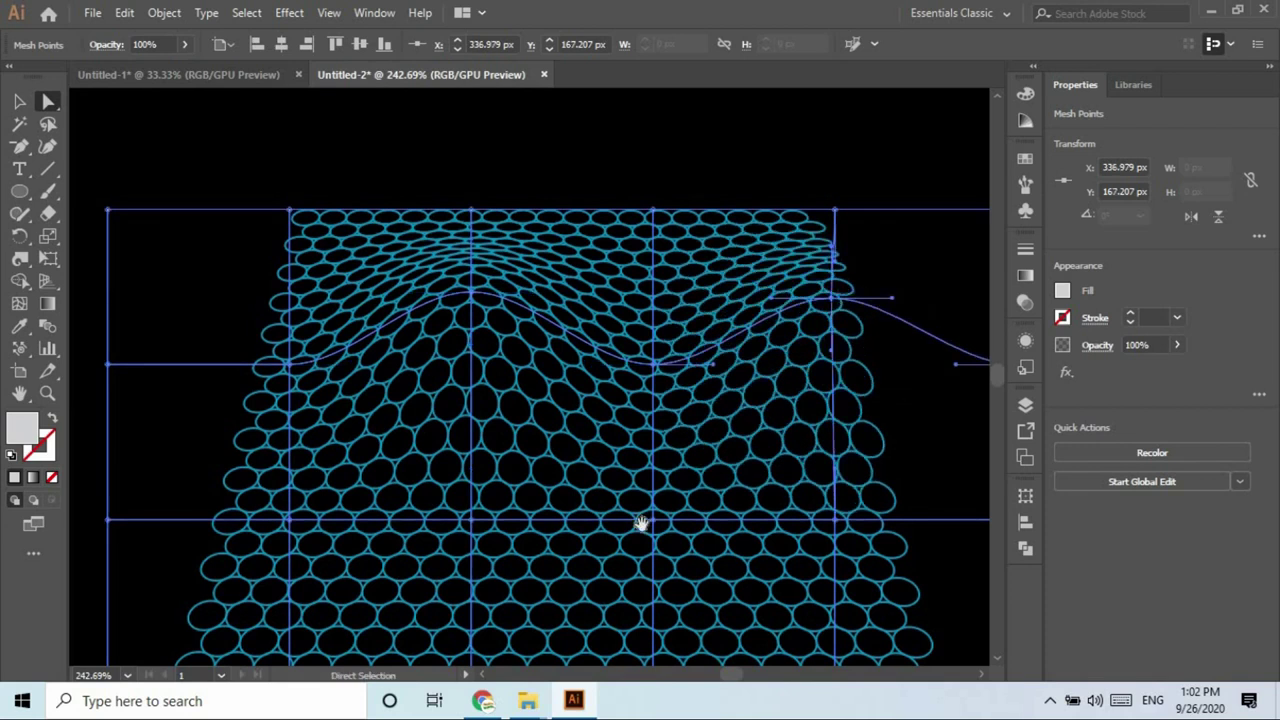
left_click_drag(641, 488, 634, 340)
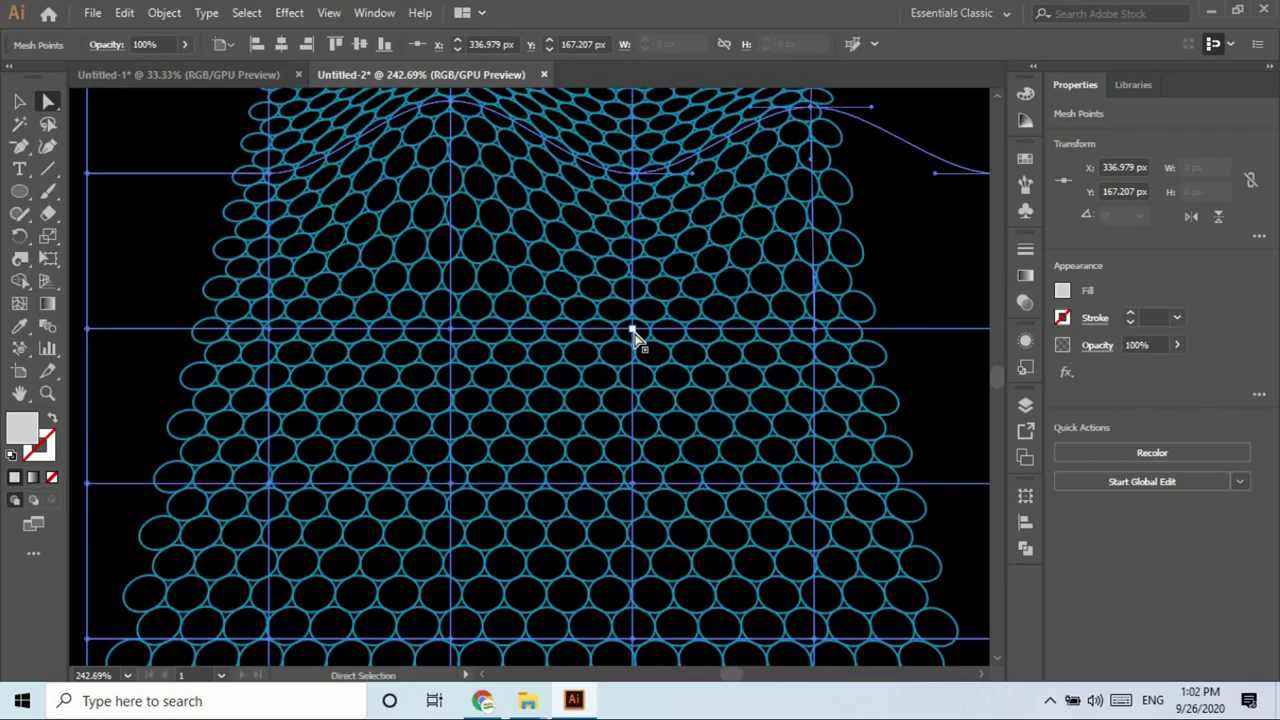
left_click_drag(633, 330, 633, 248)
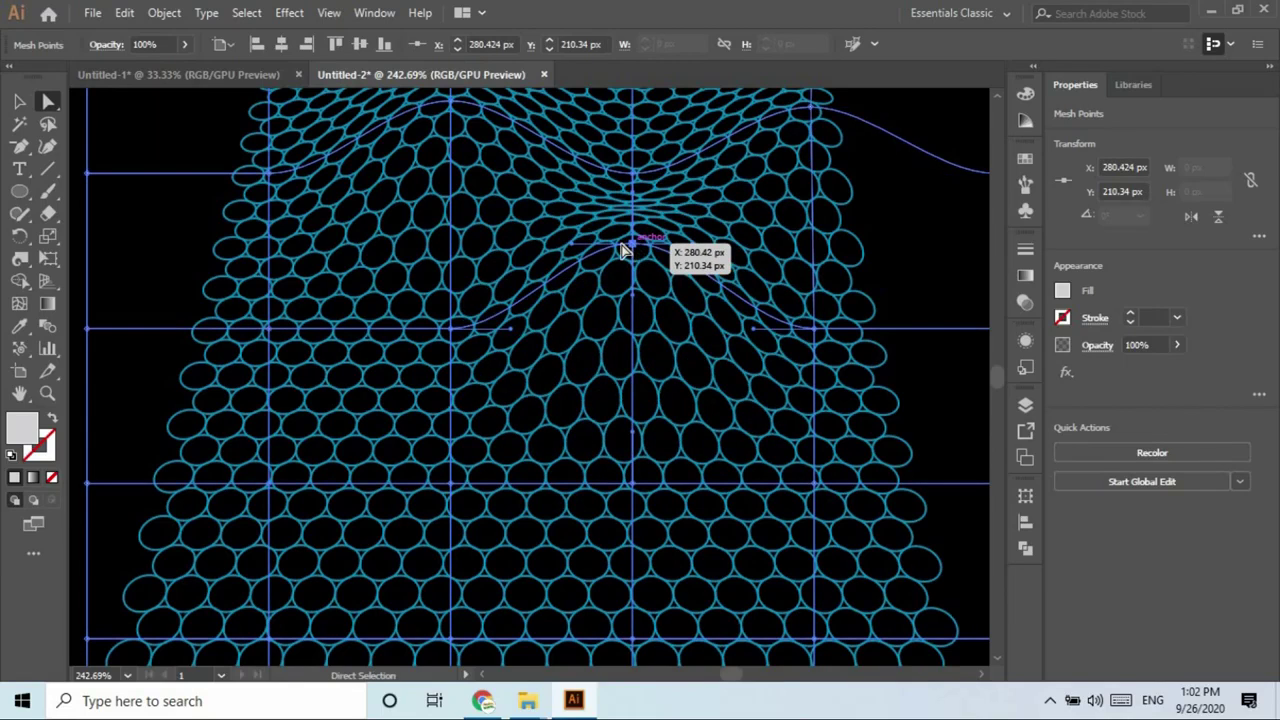
left_click_drag(634, 178, 628, 193)
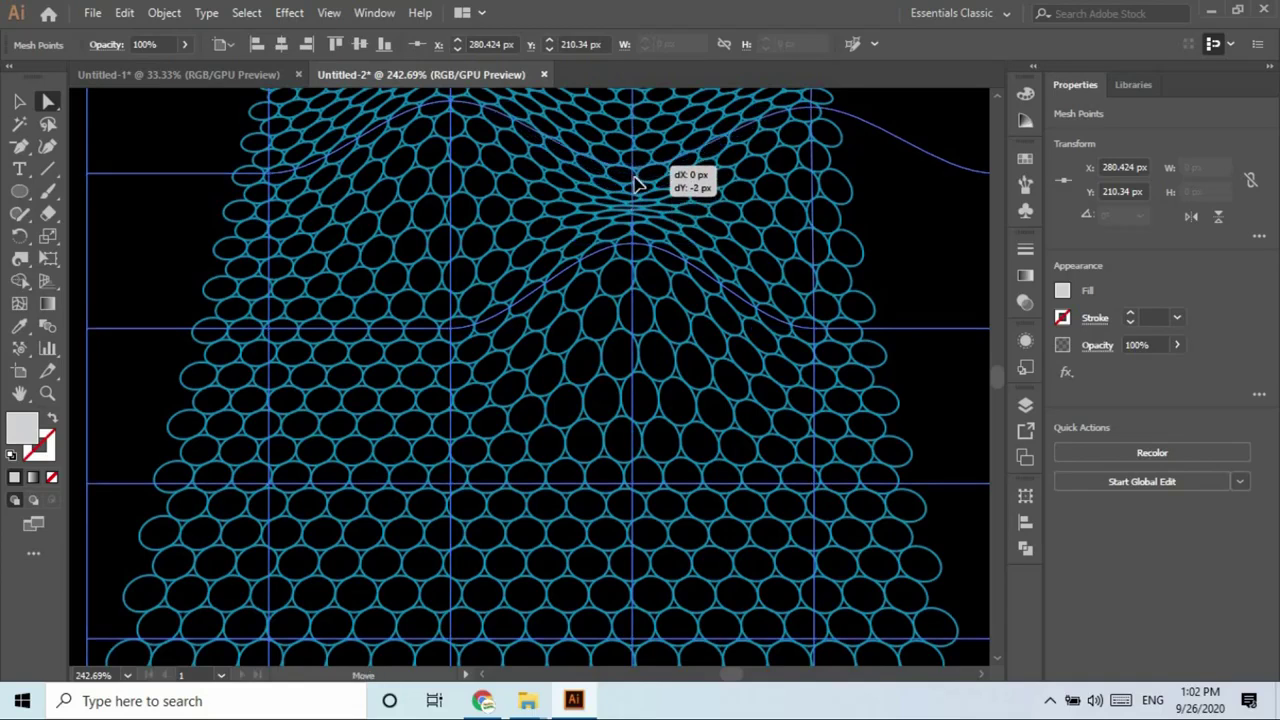
left_click_drag(628, 193, 630, 197)
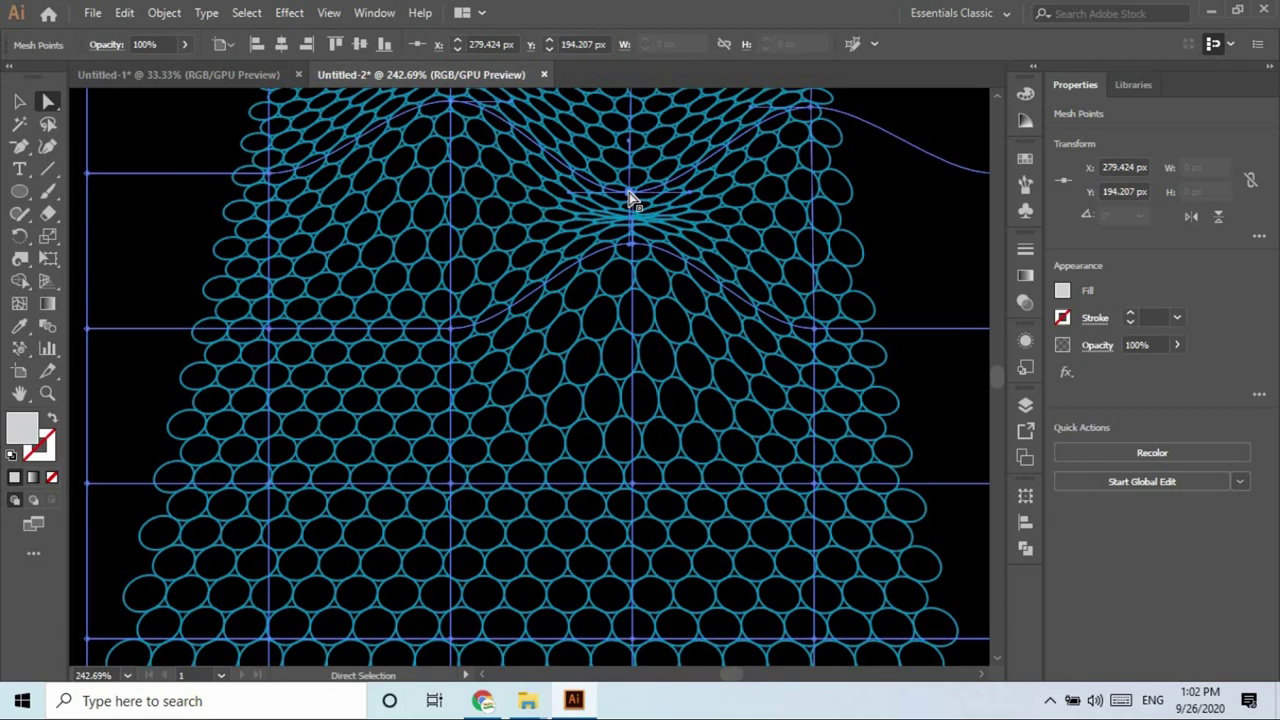
scroll(560, 320, "up", 3)
Drag middle-row mesh points up and down to add a second pinch mid-right.
left_click_drag(571, 286, 583, 177)
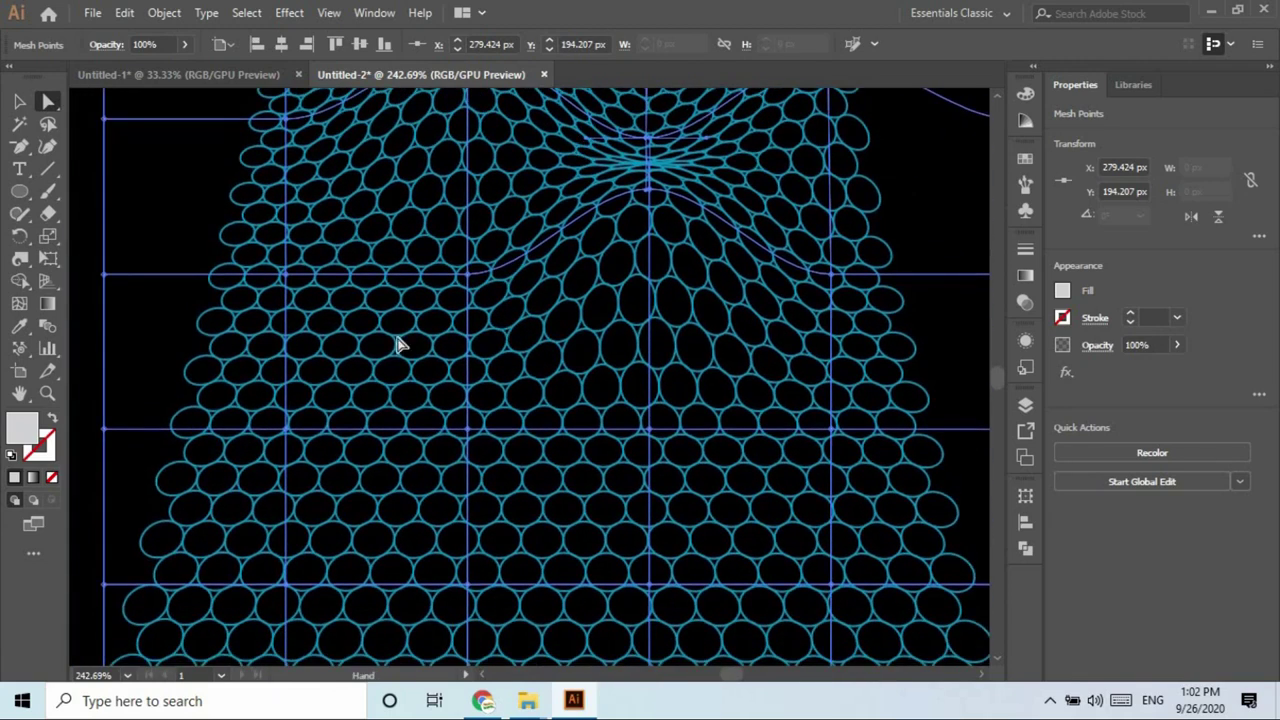
left_click_drag(467, 278, 467, 312)
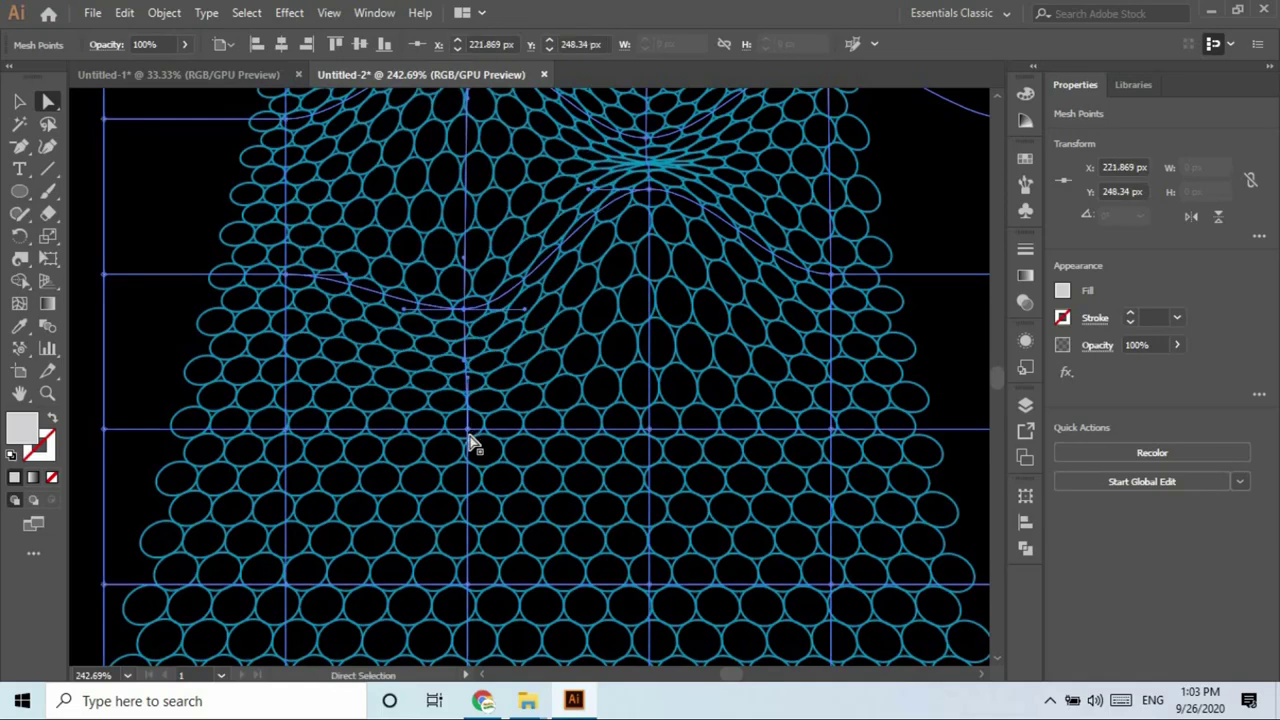
left_click_drag(468, 429, 472, 368)
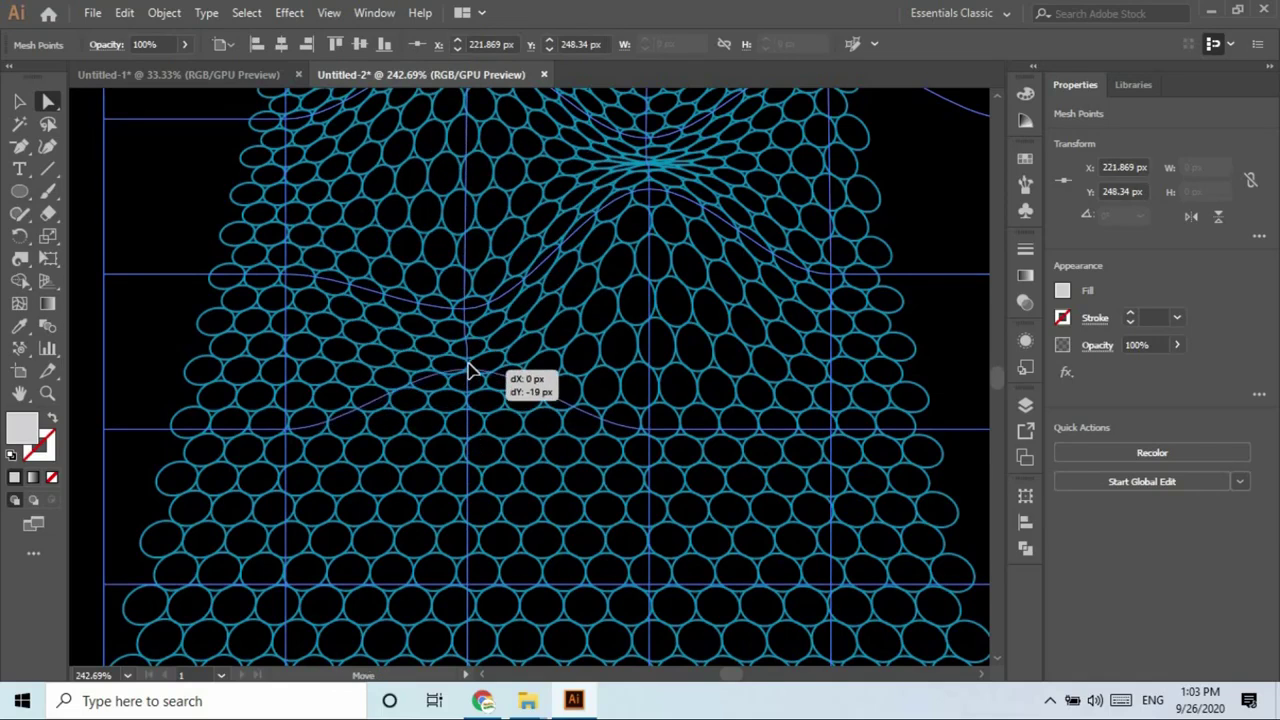
left_click_drag(466, 360, 466, 503)
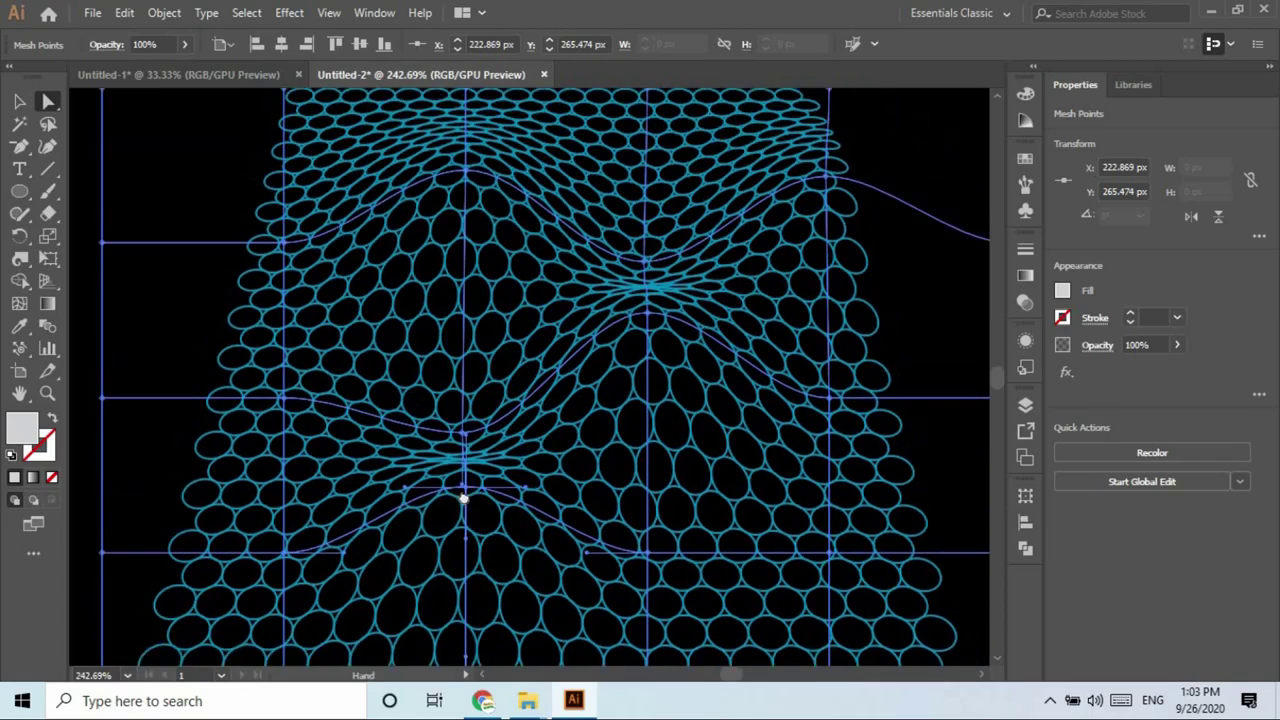
left_click_drag(449, 409, 417, 277)
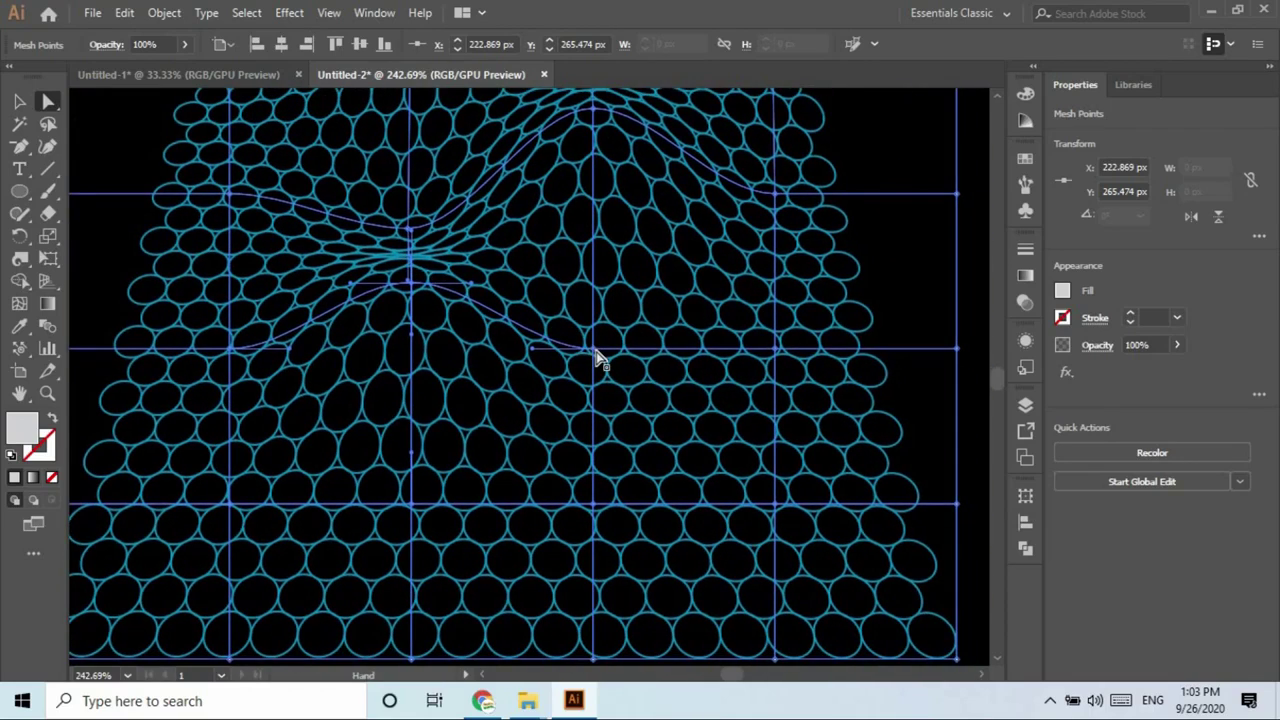
left_click_drag(595, 350, 591, 368)
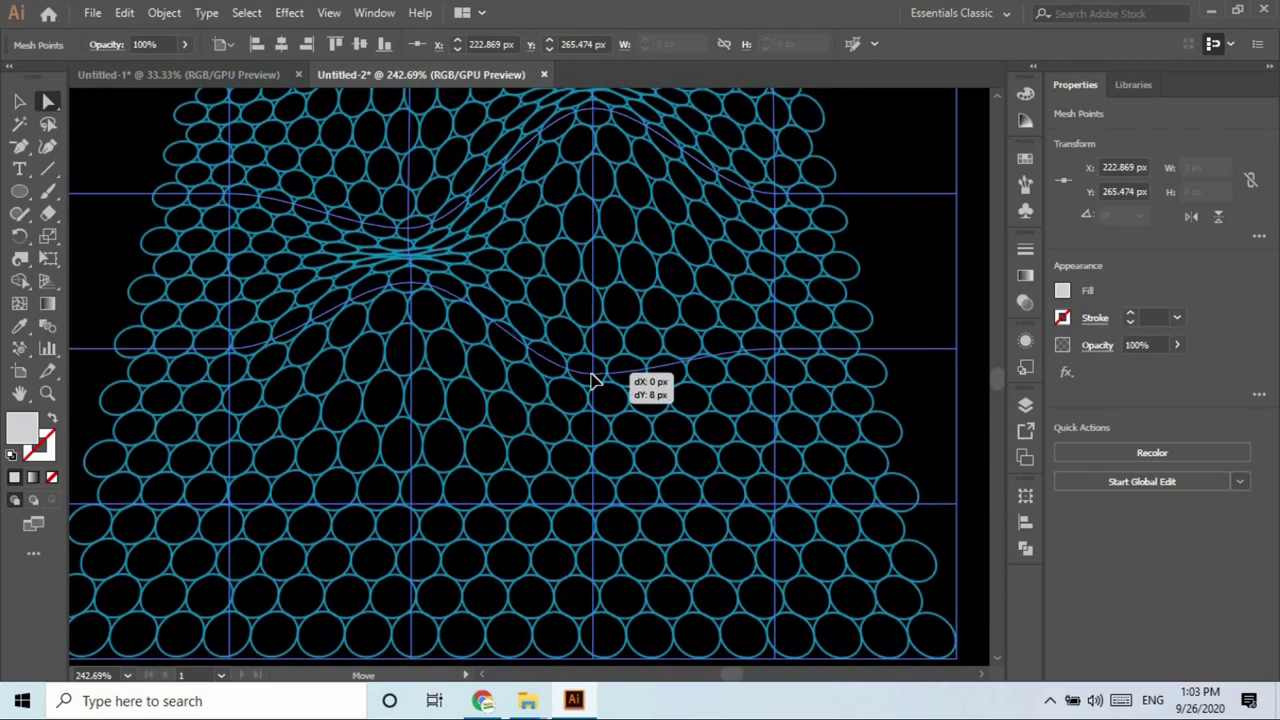
Reshape the lower-row and bottom-edge mesh points so the grid's bottom edge ripples.
left_click_drag(591, 431, 590, 345)
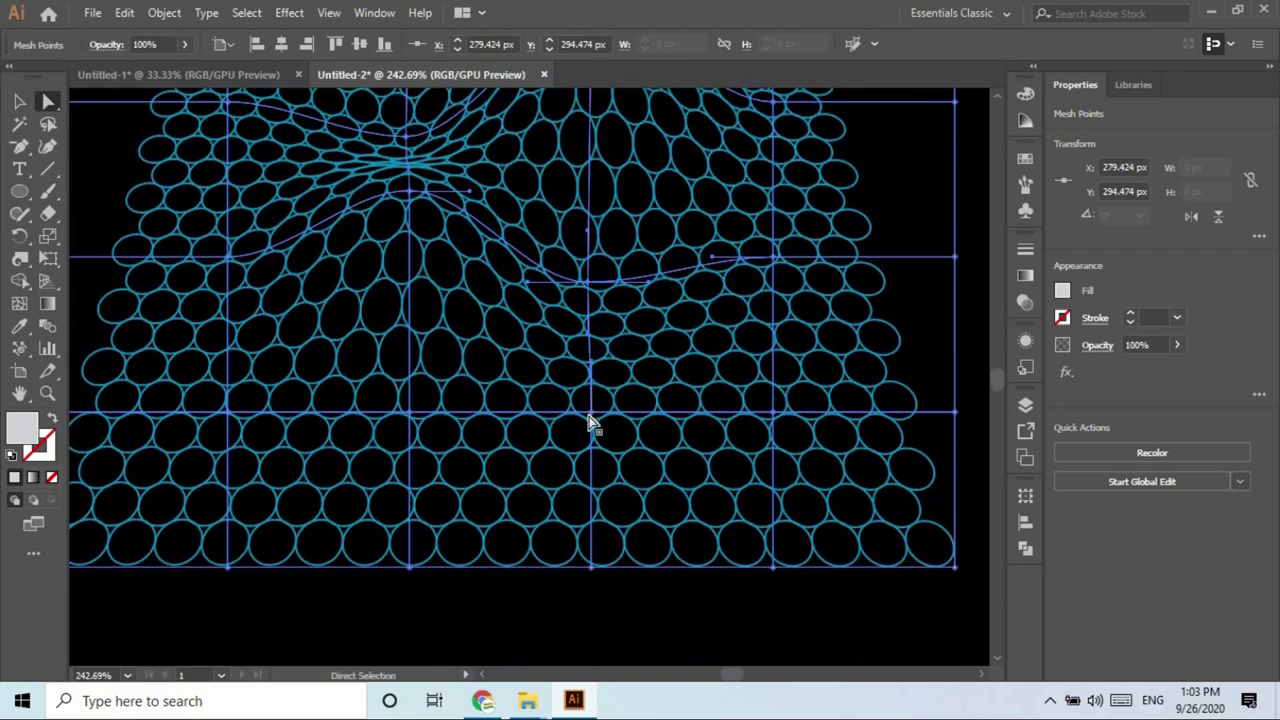
left_click_drag(590, 408, 590, 336)
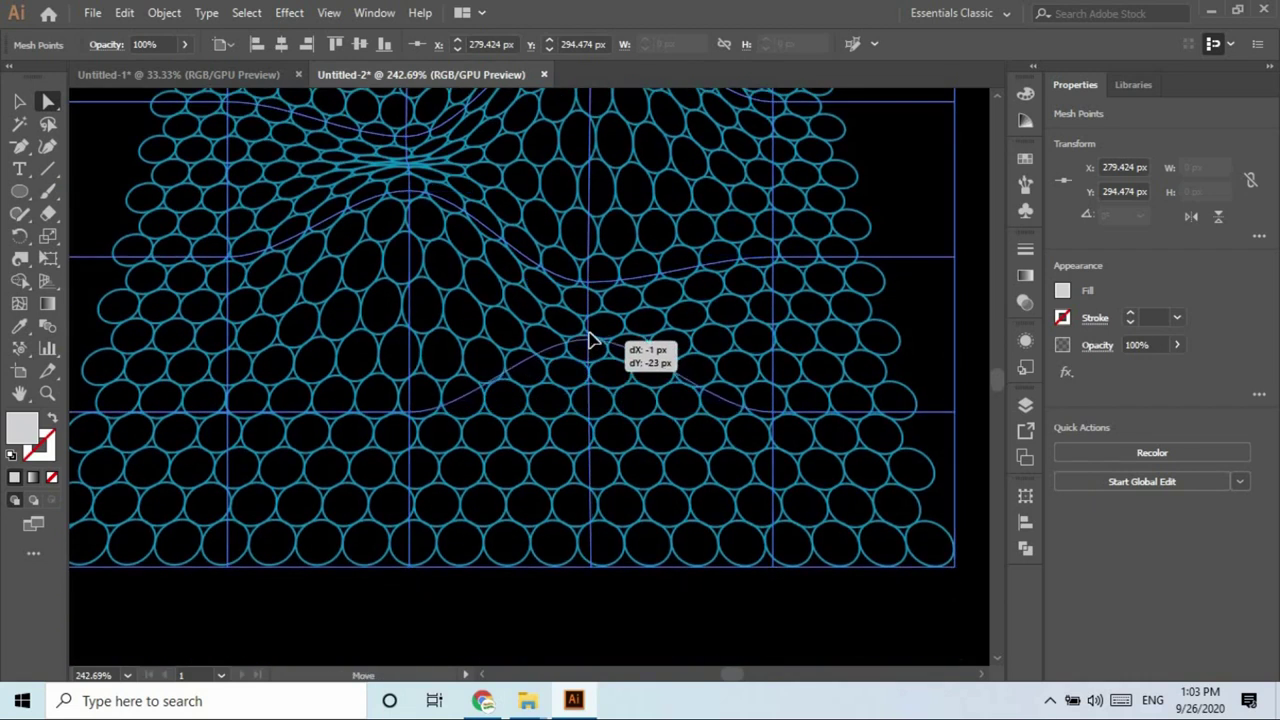
left_click(410, 414)
left_click_drag(410, 414, 412, 443)
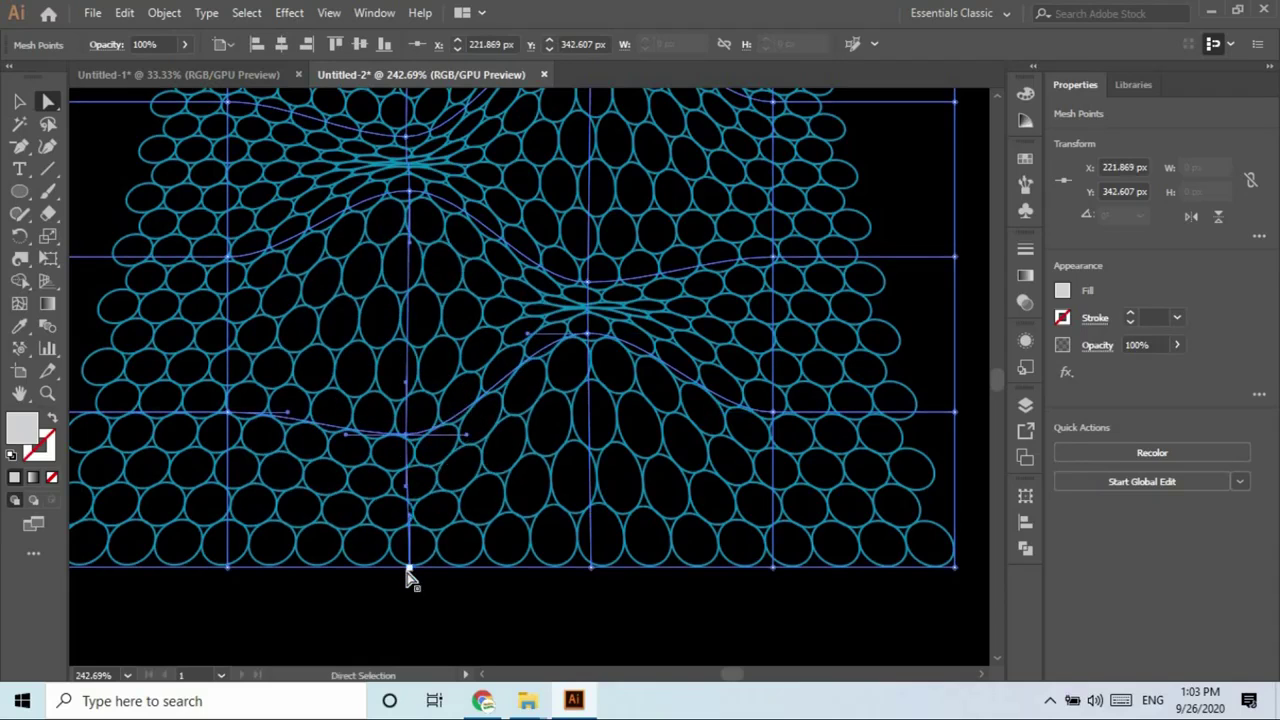
left_click_drag(410, 562, 412, 532)
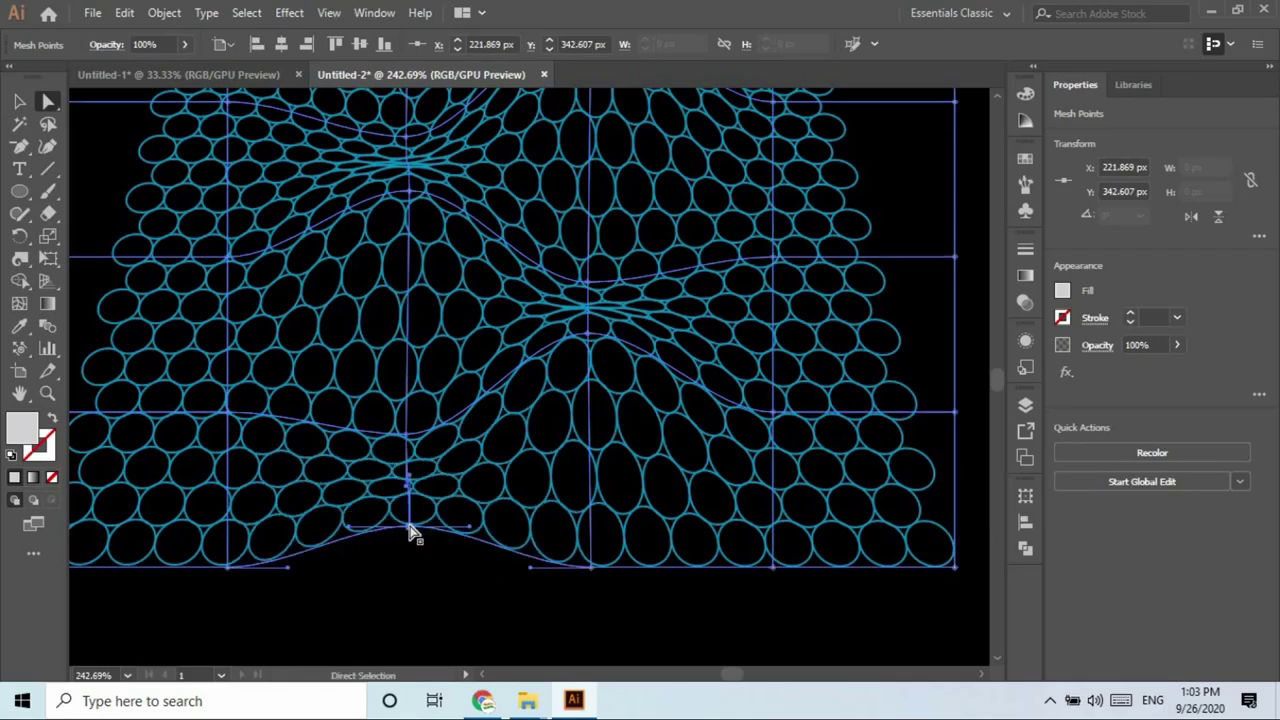
left_click_drag(772, 566, 771, 521)
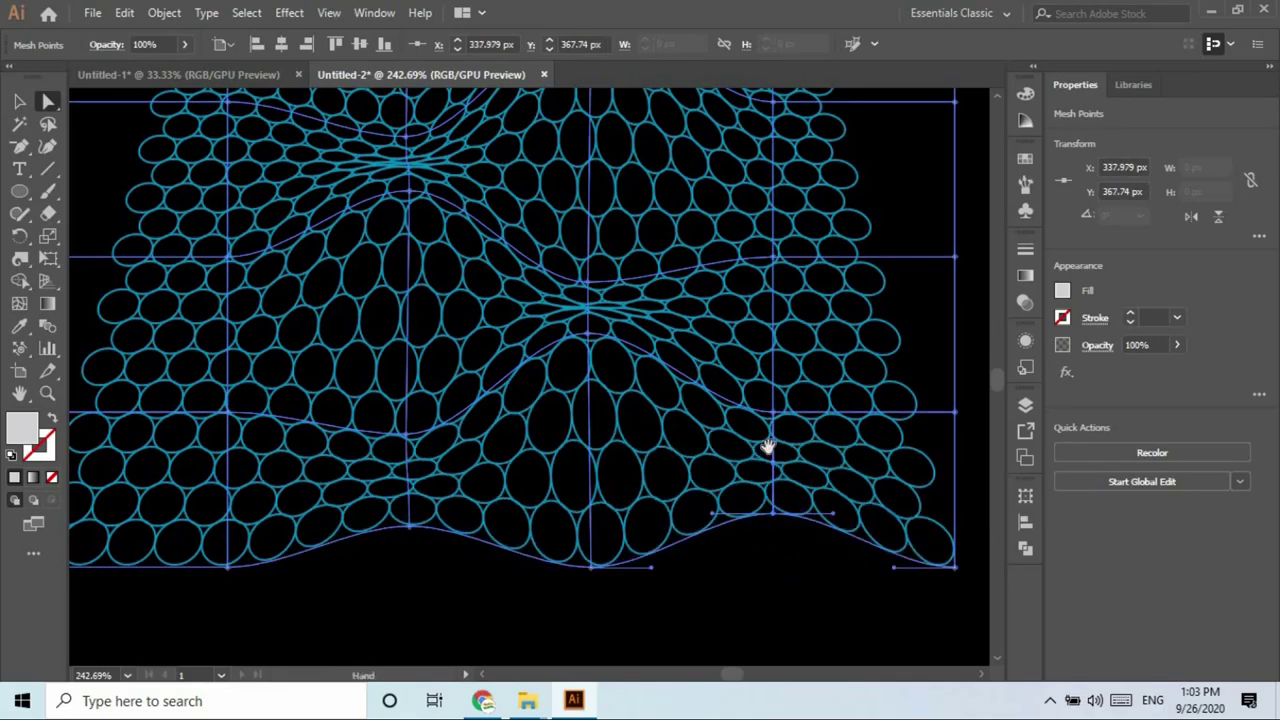
Nudge a lower mesh point down and raise a right-side point to bend the curves.
scroll(651, 523, "up", 2)
scroll(668, 500, "right", 3)
left_click_drag(652, 497, 650, 514)
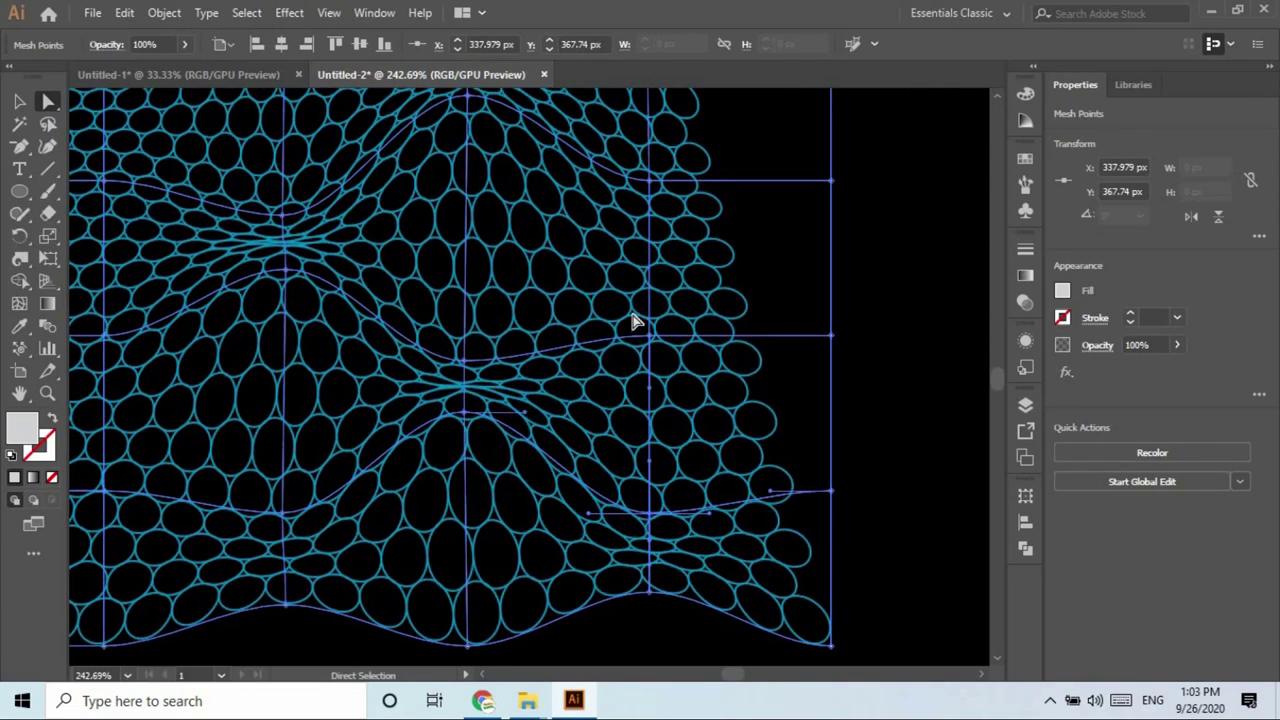
left_click_drag(652, 337, 652, 282)
left_click_drag(500, 318, 718, 300)
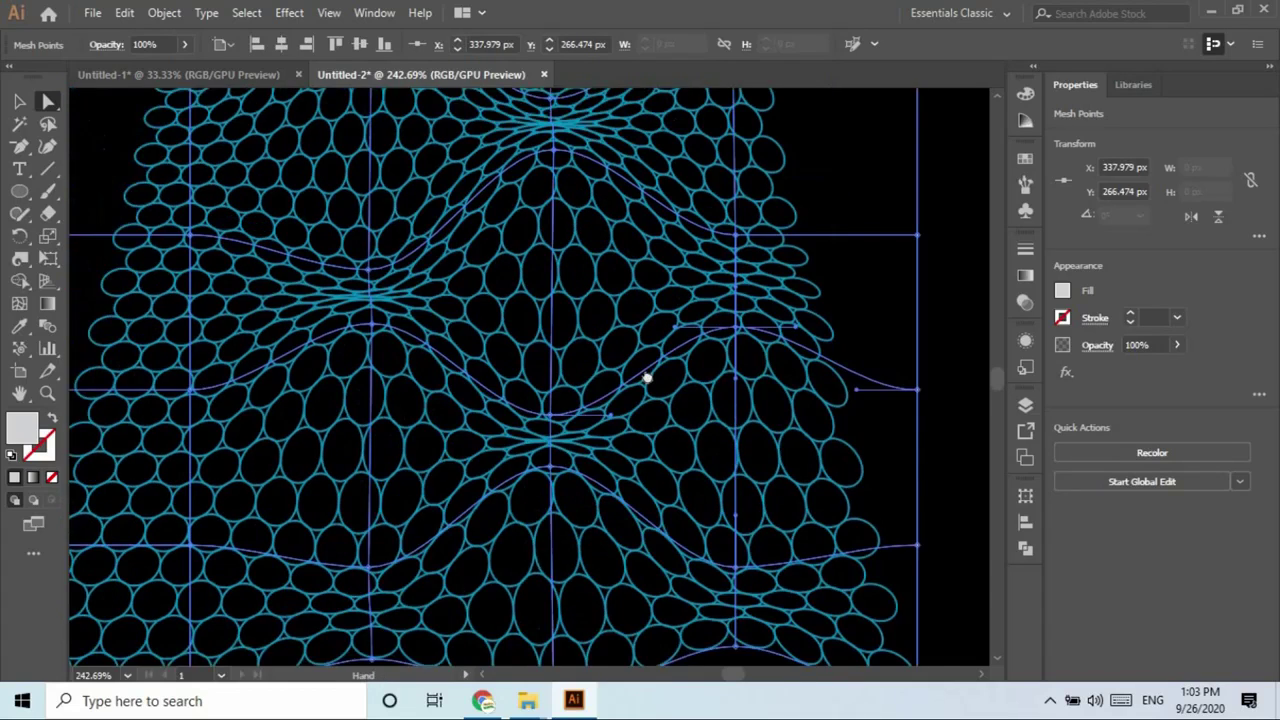
Warp the left-side and left-edge mesh points up and down to ripple the ellipses.
left_click_drag(367, 313, 367, 337)
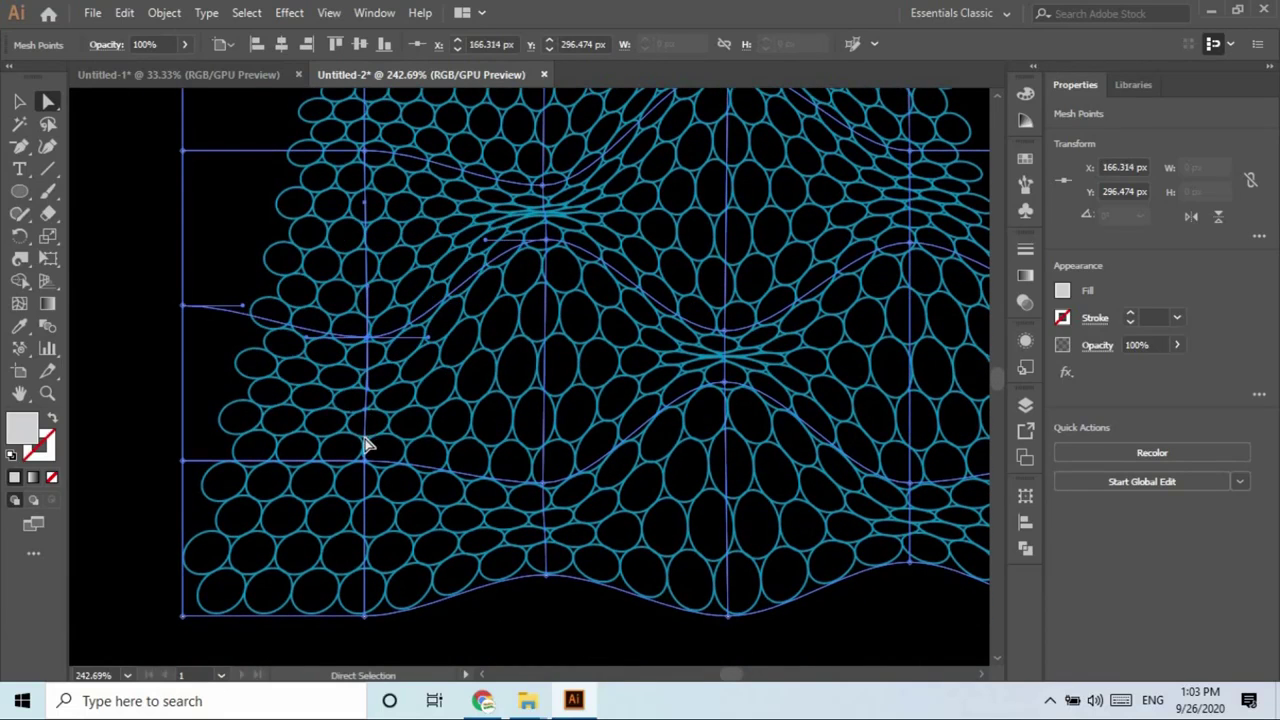
left_click_drag(365, 463, 367, 405)
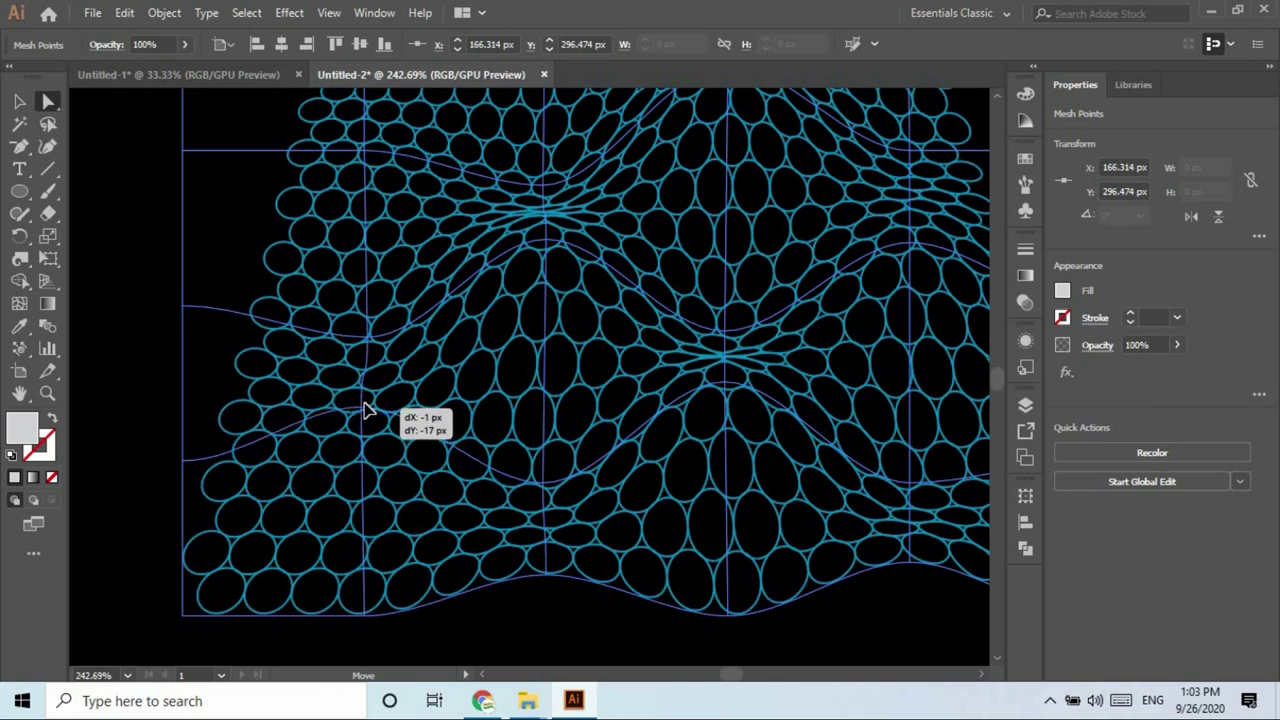
mouse_move(357, 320)
left_mouse_down()
mouse_move(308, 405)
mouse_move(303, 336)
left_mouse_up()
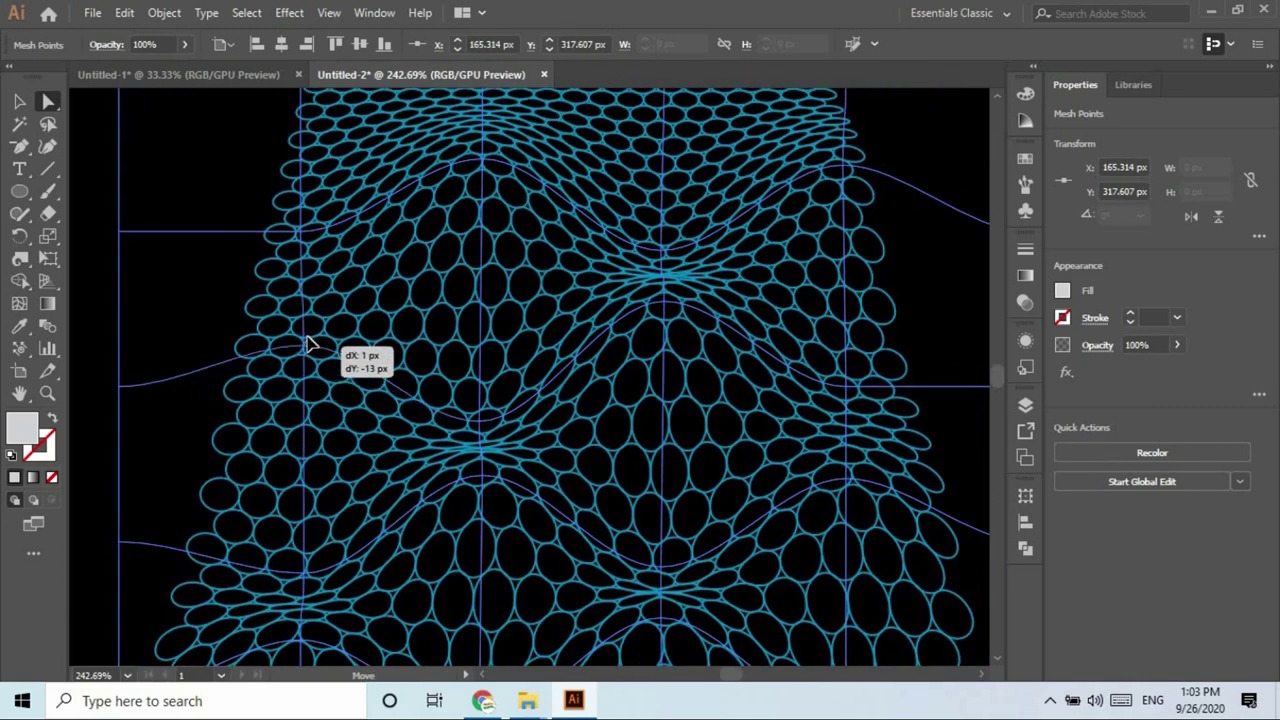
left_click_drag(303, 336, 301, 300)
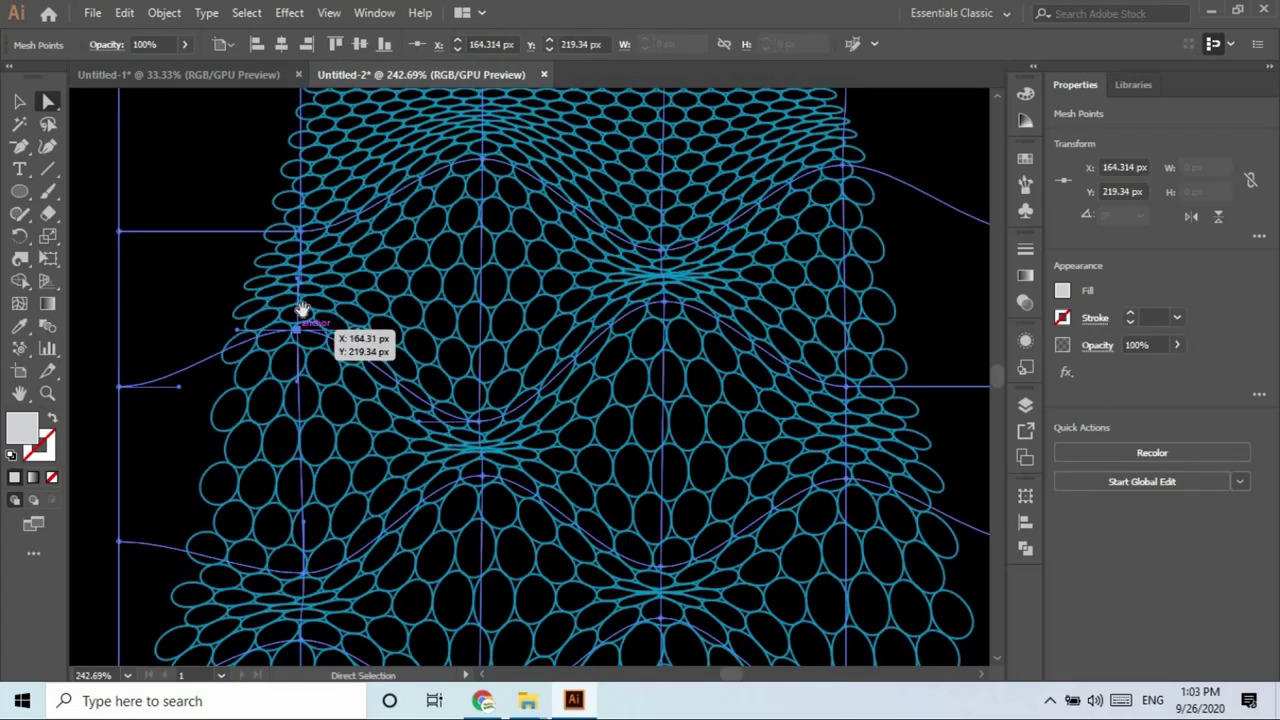
scroll(305, 372, "up", 3)
left_click_drag(305, 372, 305, 410)
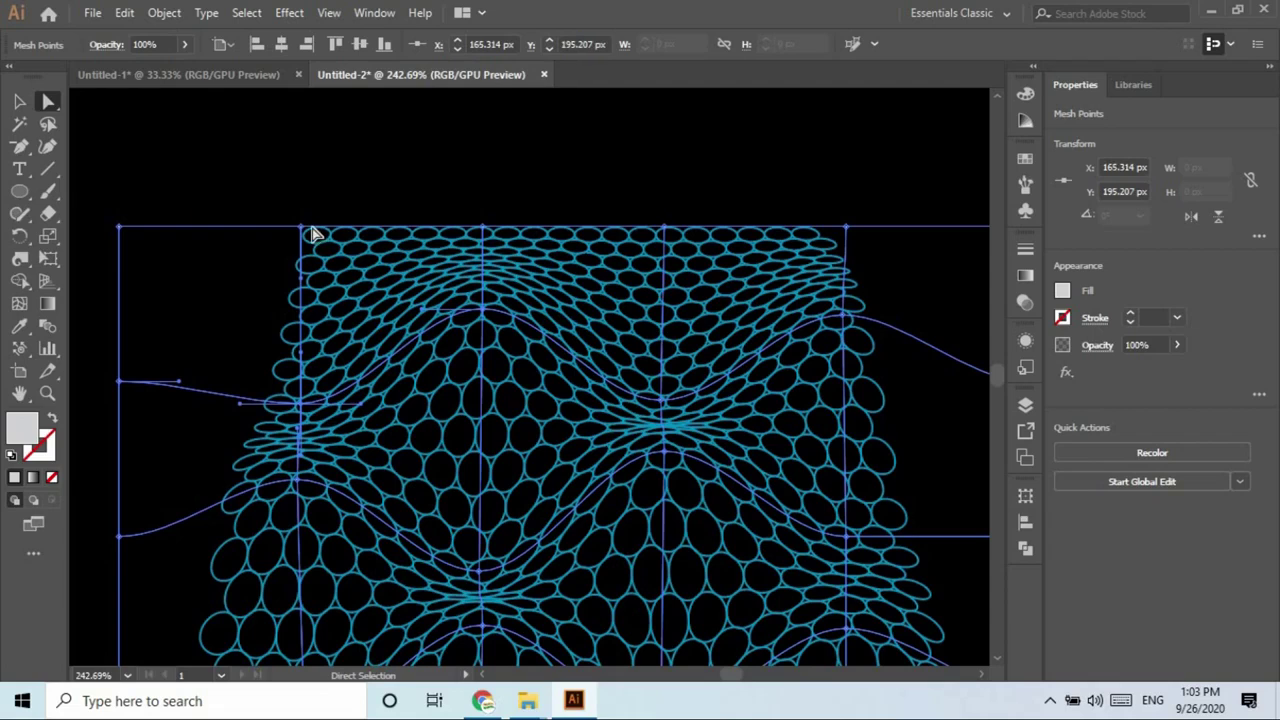
Undulate the top edge: raise top-left and top-right points, dip top-middle, then deselect.
left_click_drag(305, 229, 301, 195)
left_click_drag(483, 230, 484, 251)
left_click_drag(662, 228, 666, 195)
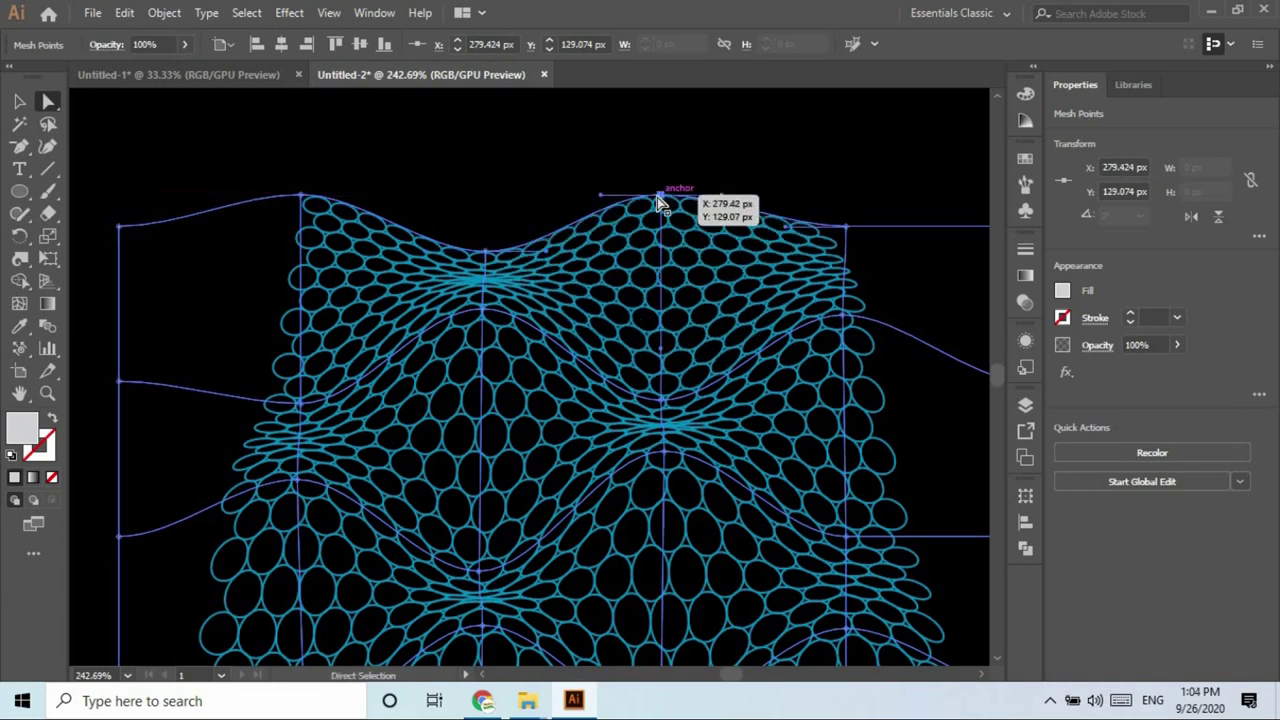
left_click(527, 180)
key("ctrl+1")
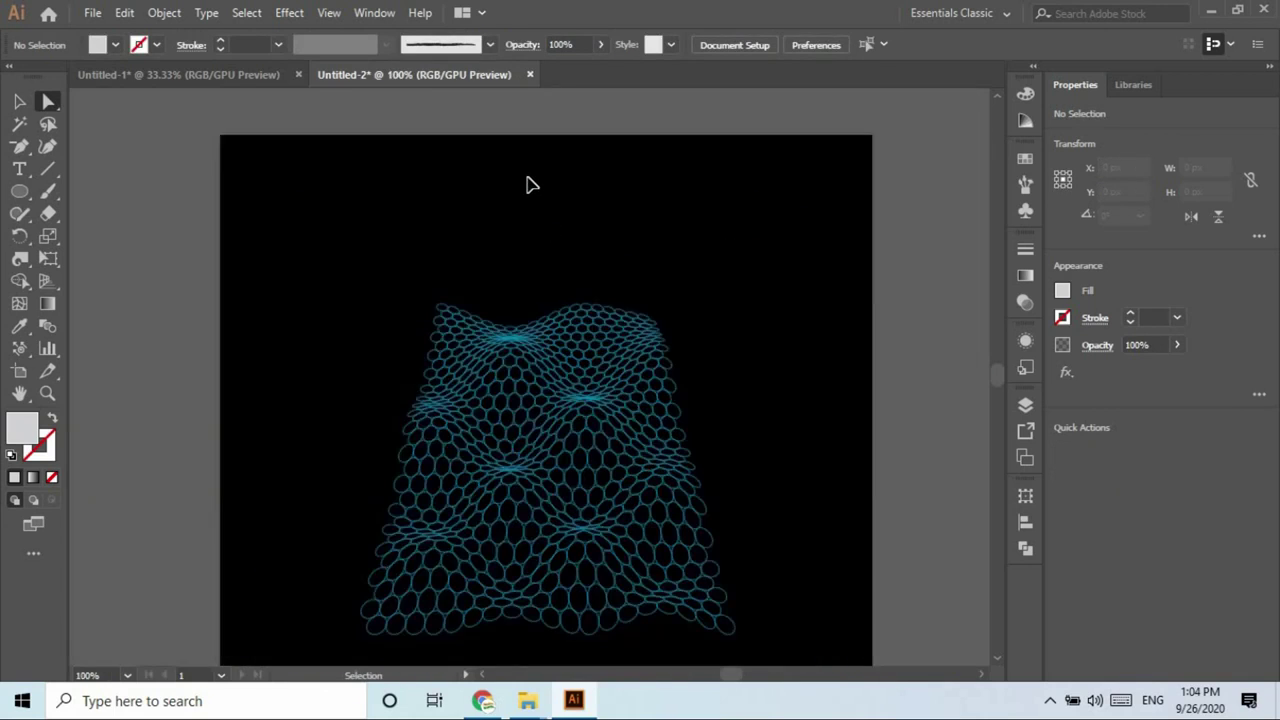
mouse_move(366, 249)
left_mouse_down()
mouse_move(573, 335)
mouse_move(646, 326)
mouse_move(514, 377)
mouse_move(518, 493)
mouse_move(503, 546)
left_mouse_up()
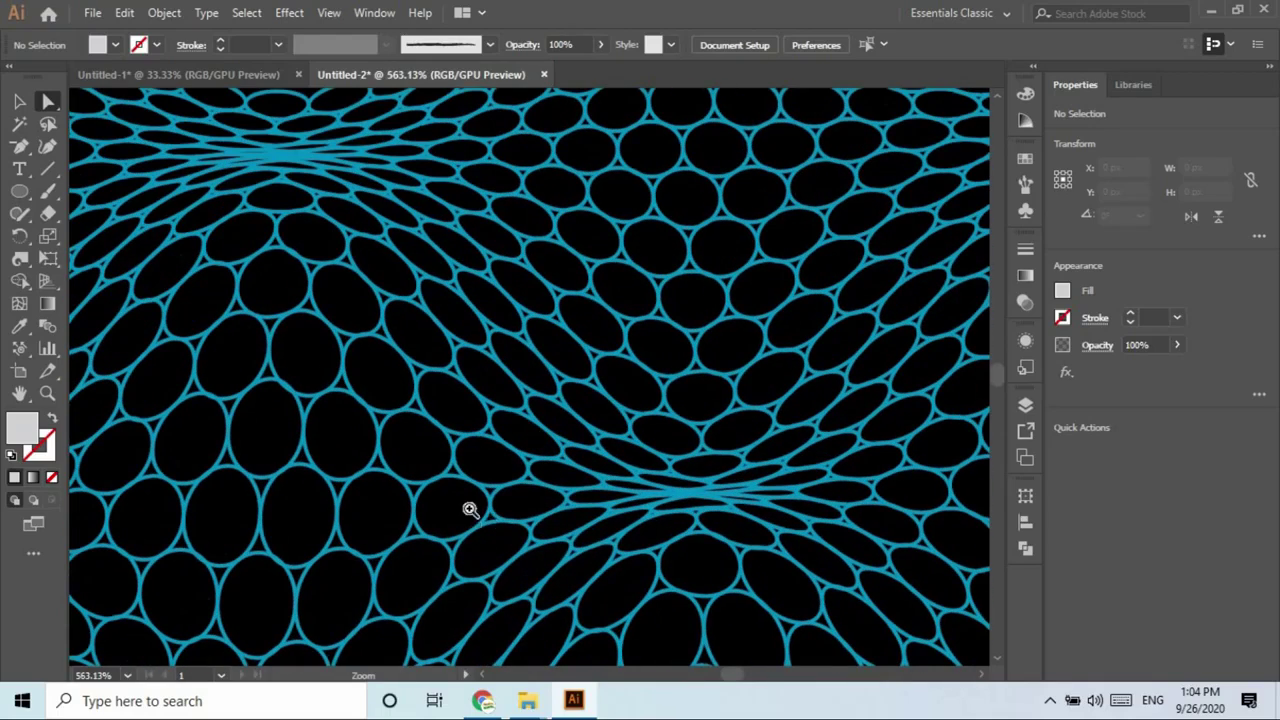
key("ctrl+minus")
key("ctrl+minus")
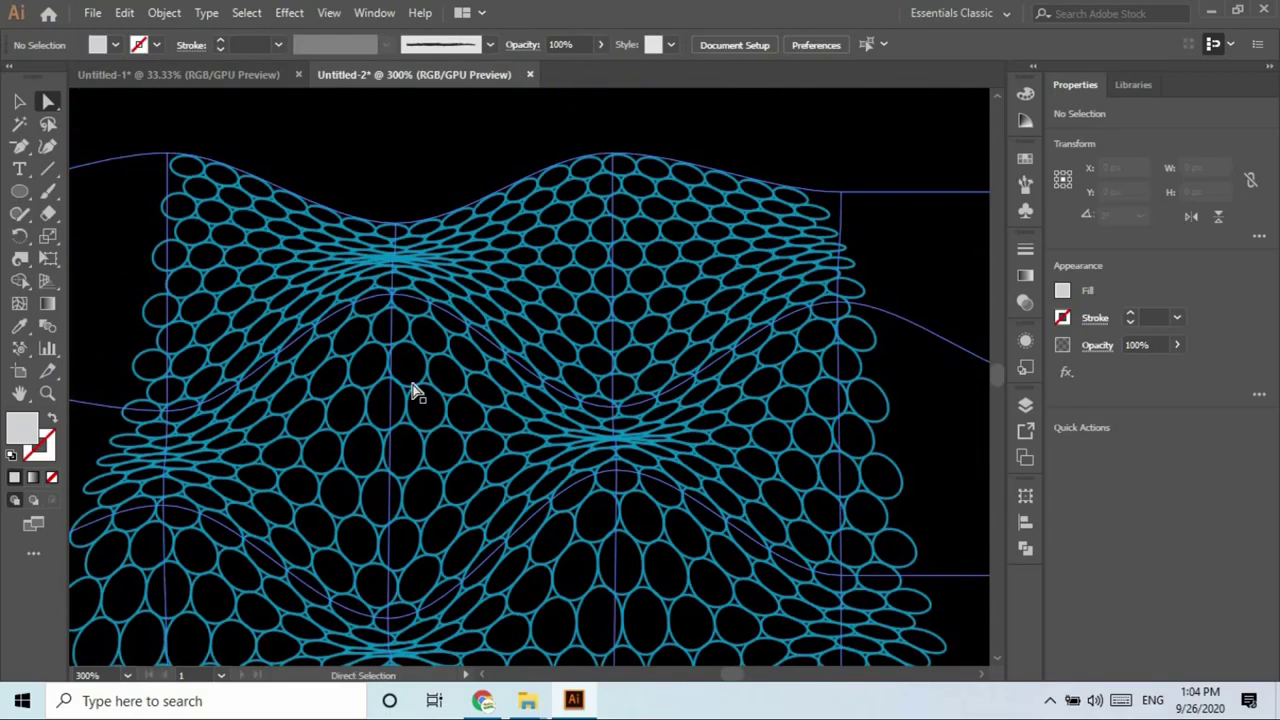
left_click(18, 104)
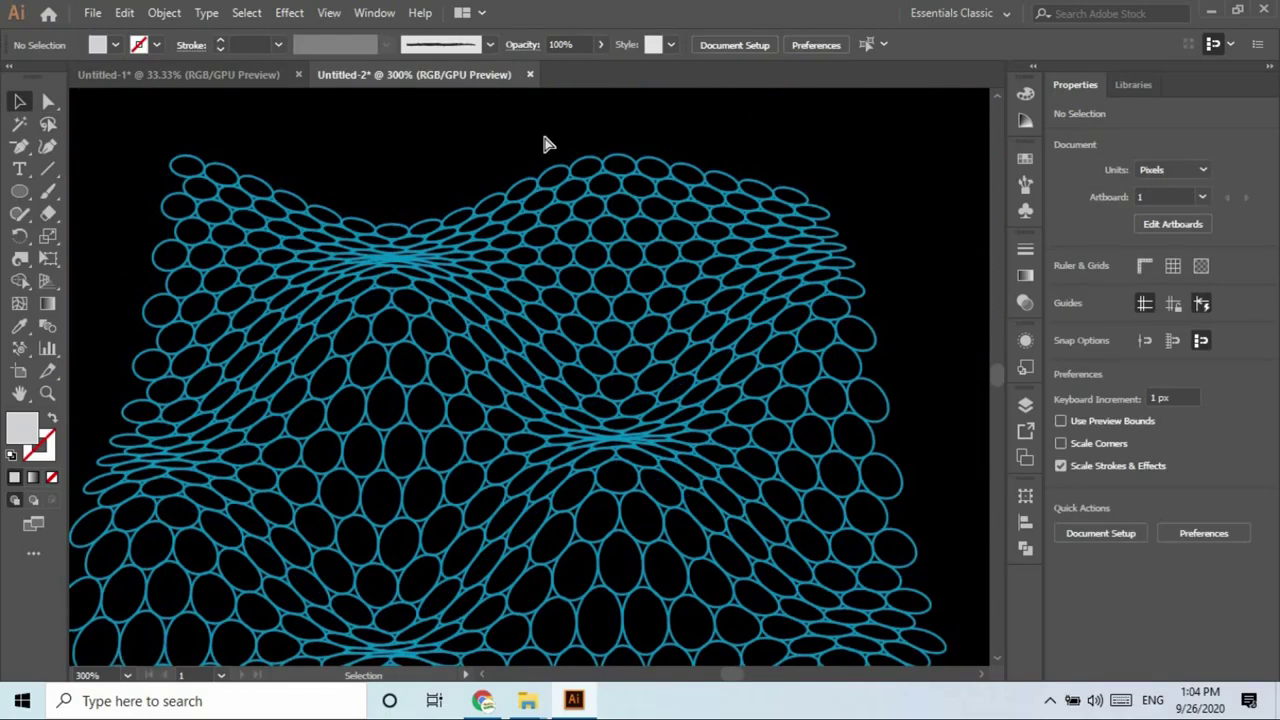
key("ctrl+minus")
key("space")
mouse_move(858, 508)
left_mouse_down()
mouse_move(862, 288)
mouse_move(851, 396)
left_mouse_up()
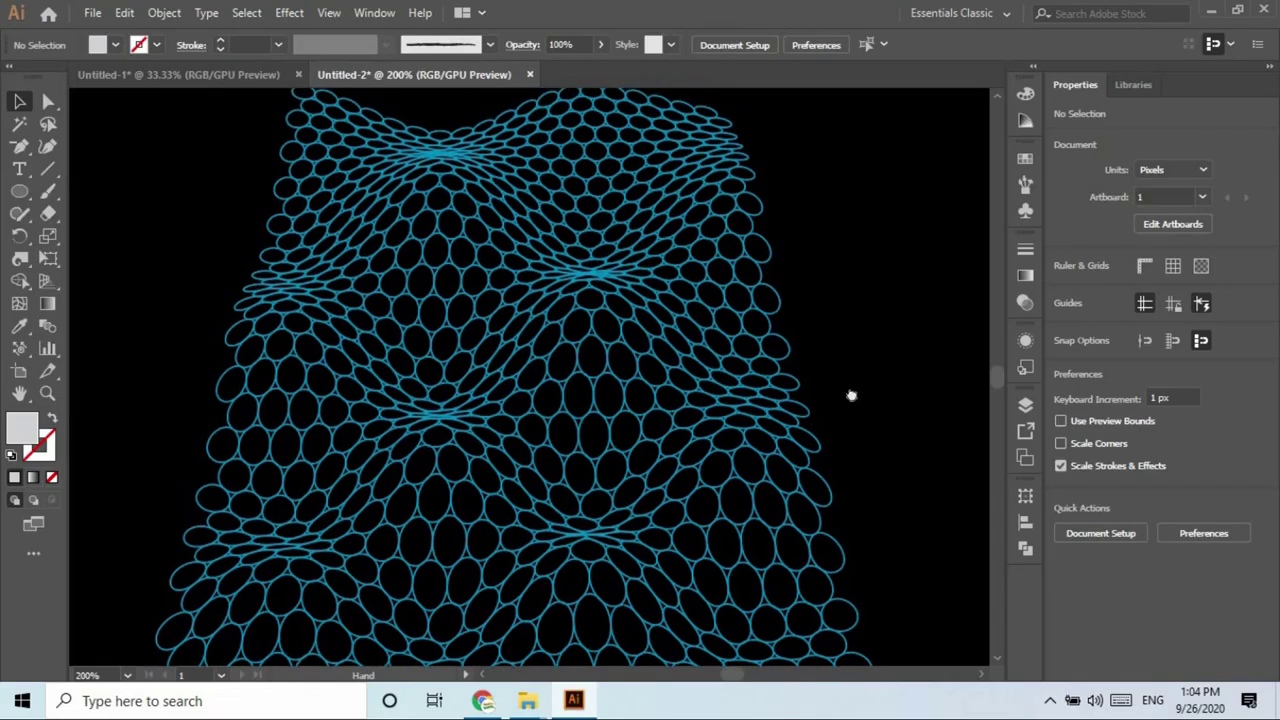